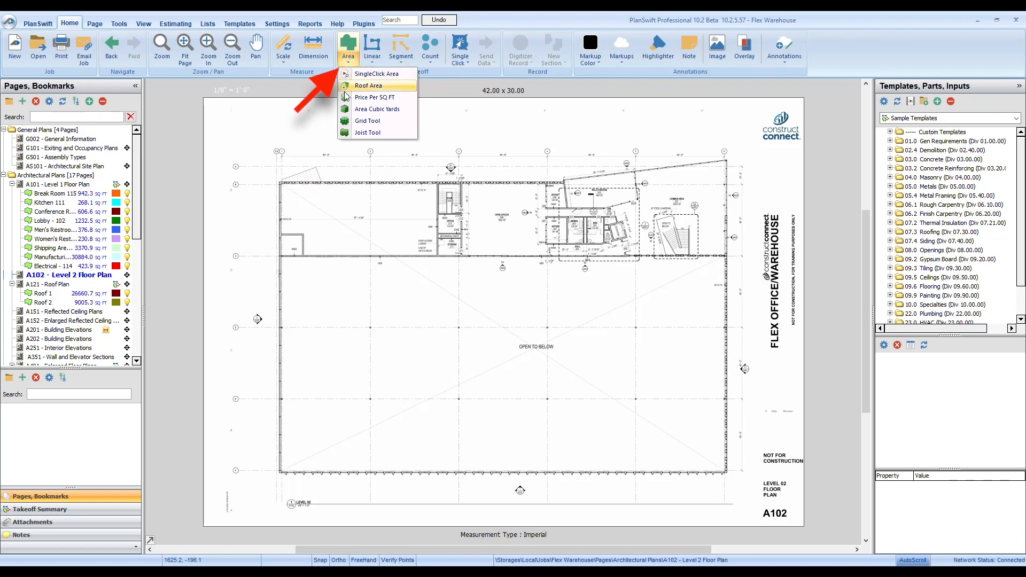
left_click(364, 109)
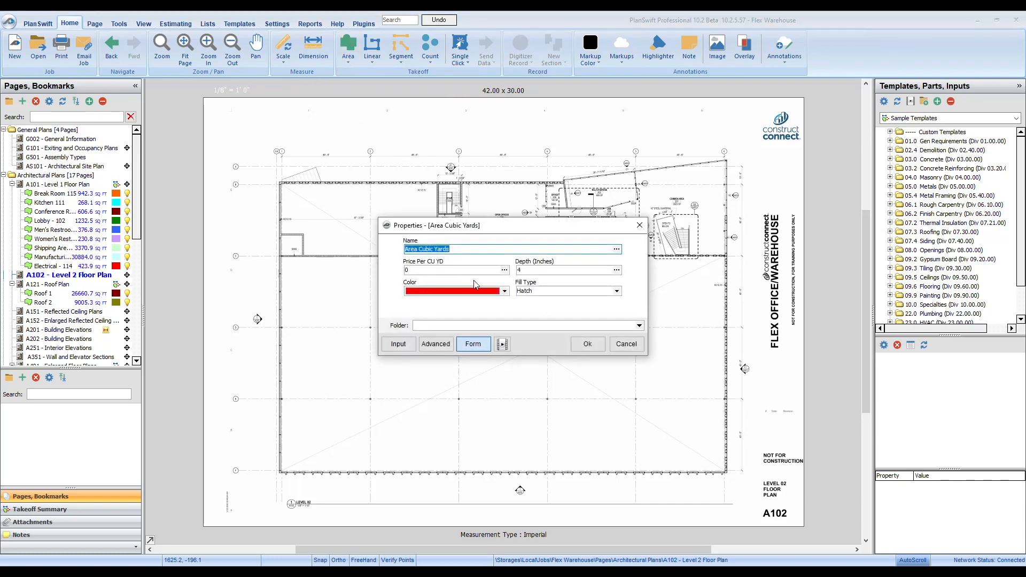
left_click(527, 269)
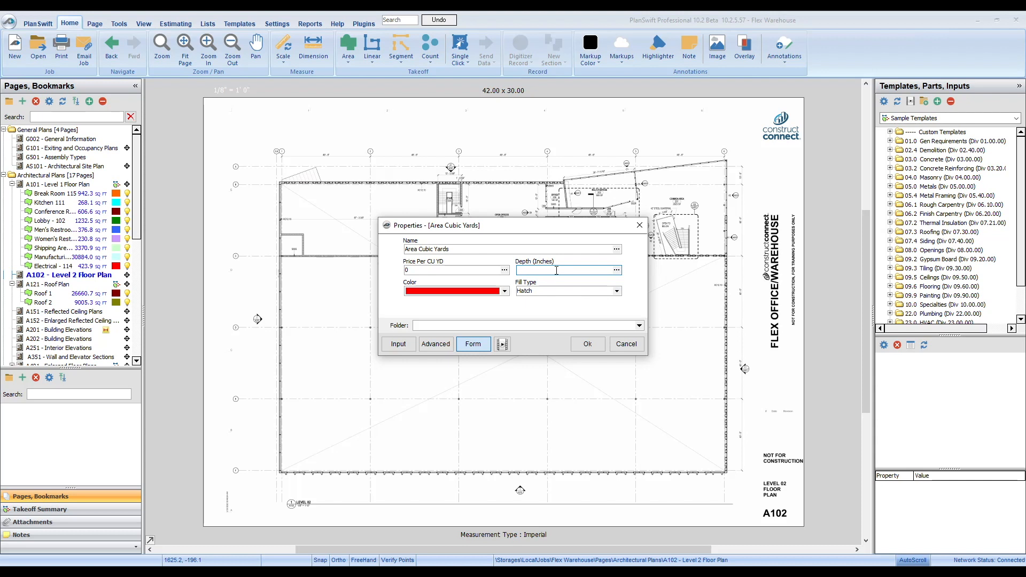
left_click(626, 343)
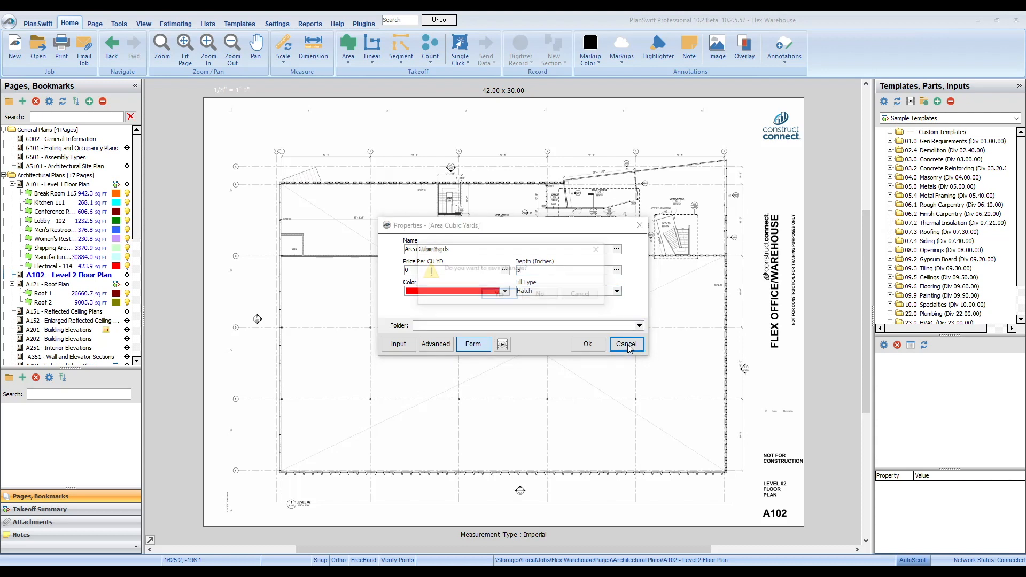
left_click(540, 294)
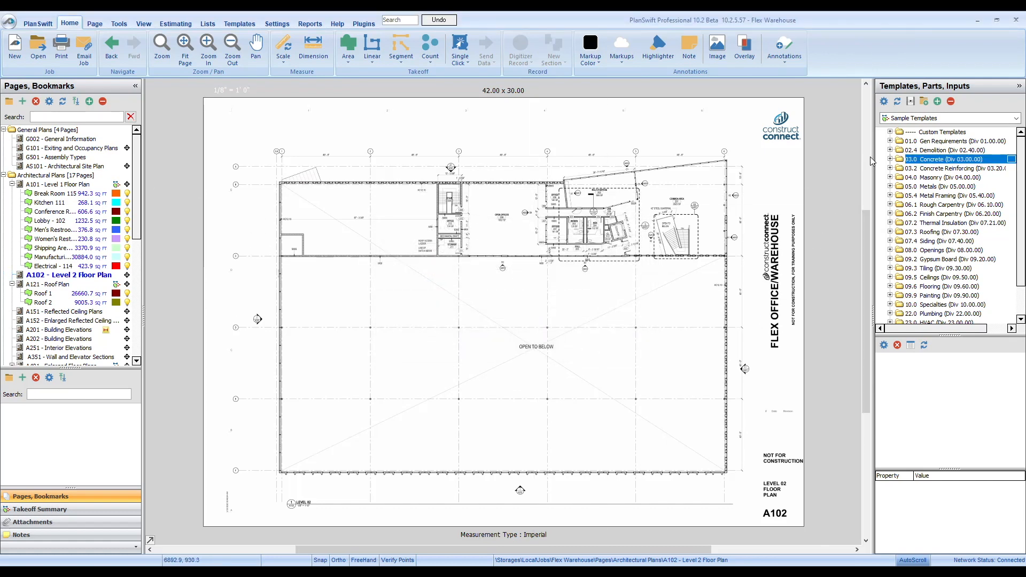
Start a Concrete Slab - CuYd takeoff from the 03.0 Concrete sample templates with the thickness set to 7 inches
left_click(890, 159)
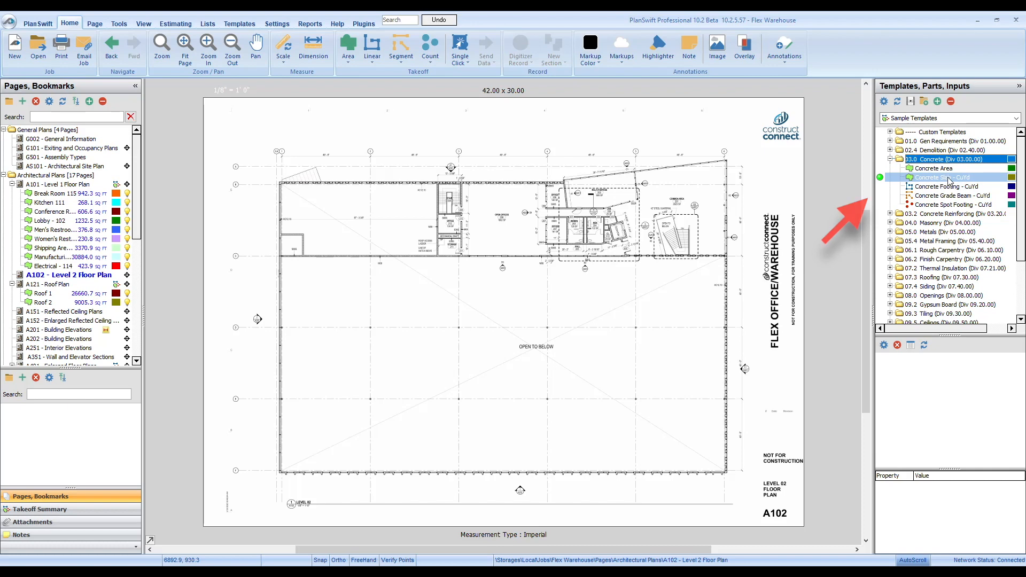
double_click(882, 177)
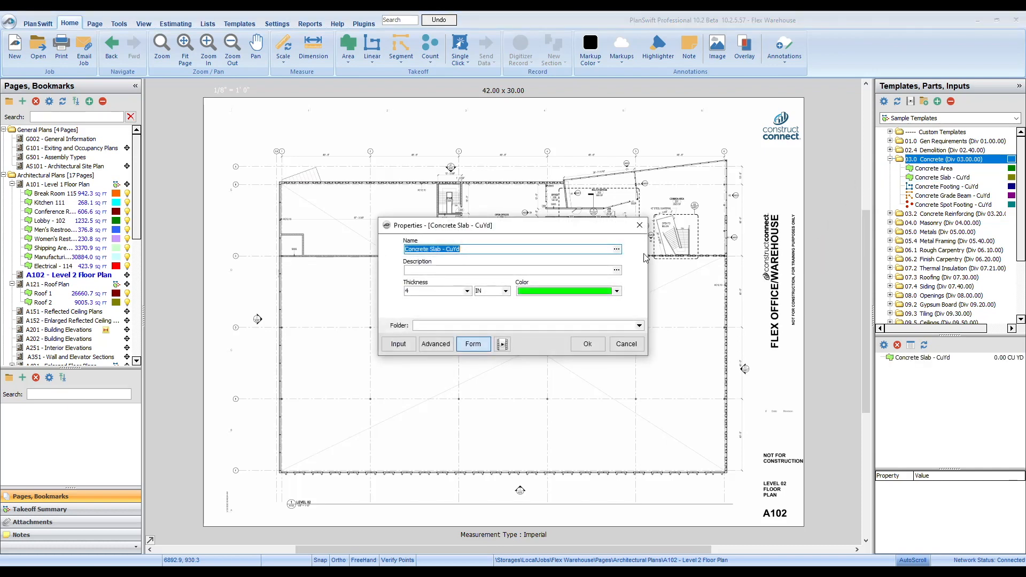
left_click(466, 290)
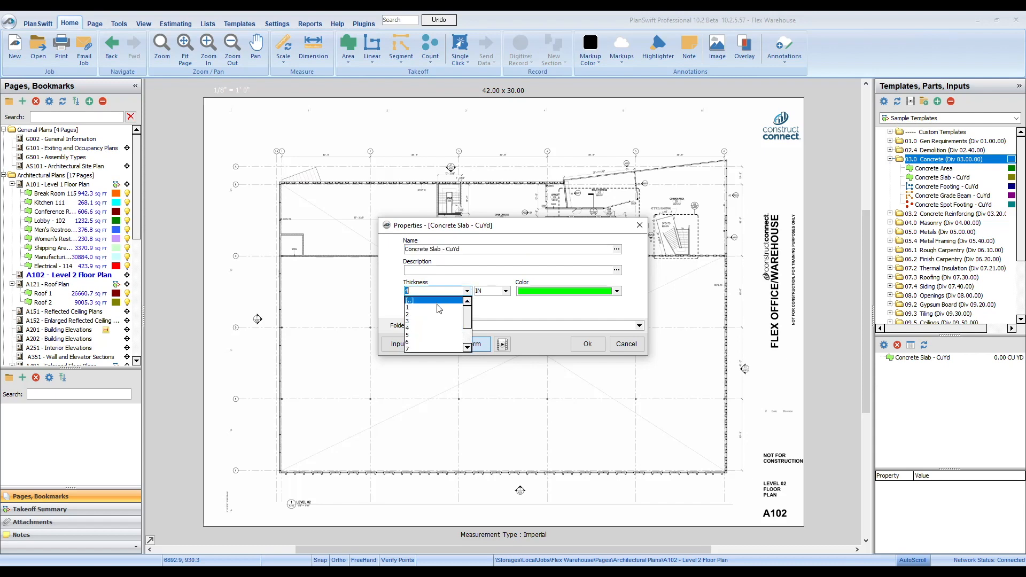
scroll(430, 334, "down", 2)
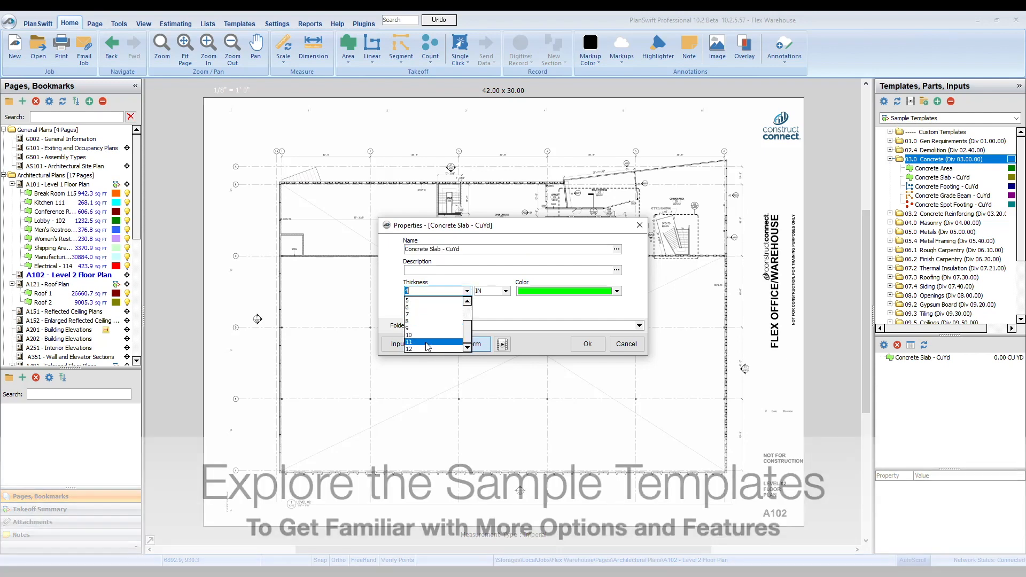
left_click(426, 315)
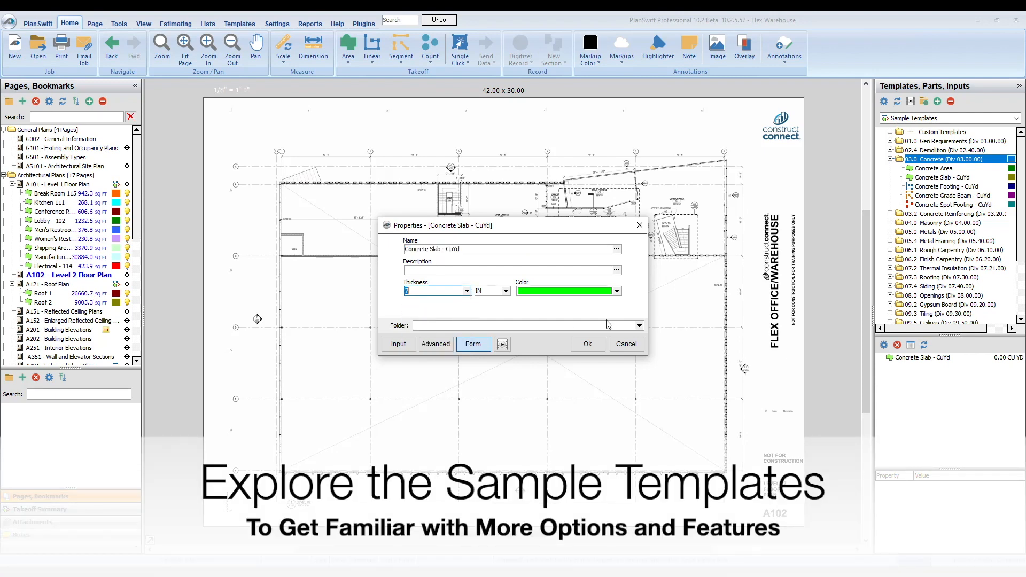
left_click(601, 346)
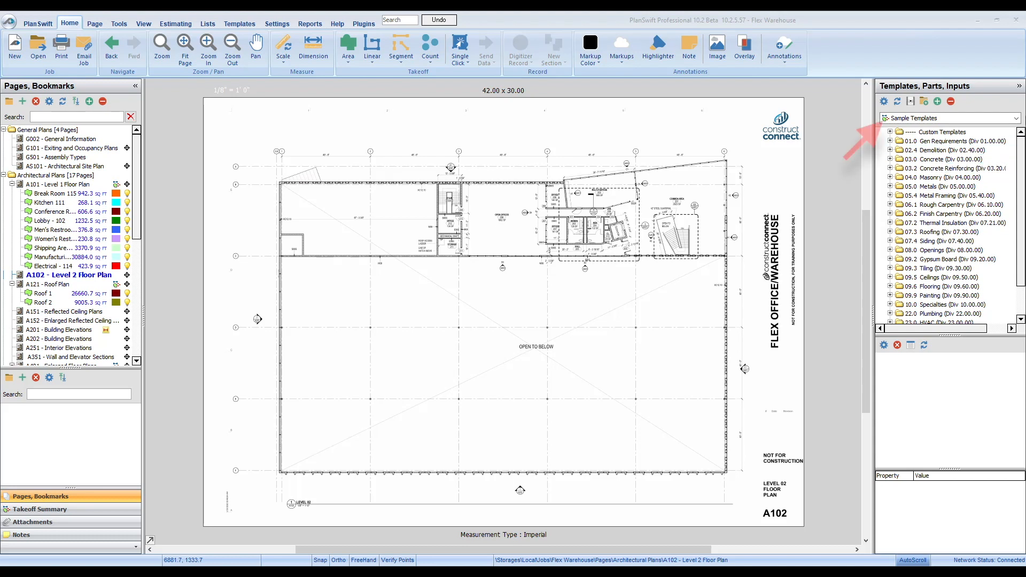
Review the available template sets and the contents of Sample Templates, Sample Parts, Sample Assemblies and CSI Assemblies
left_click(1016, 120)
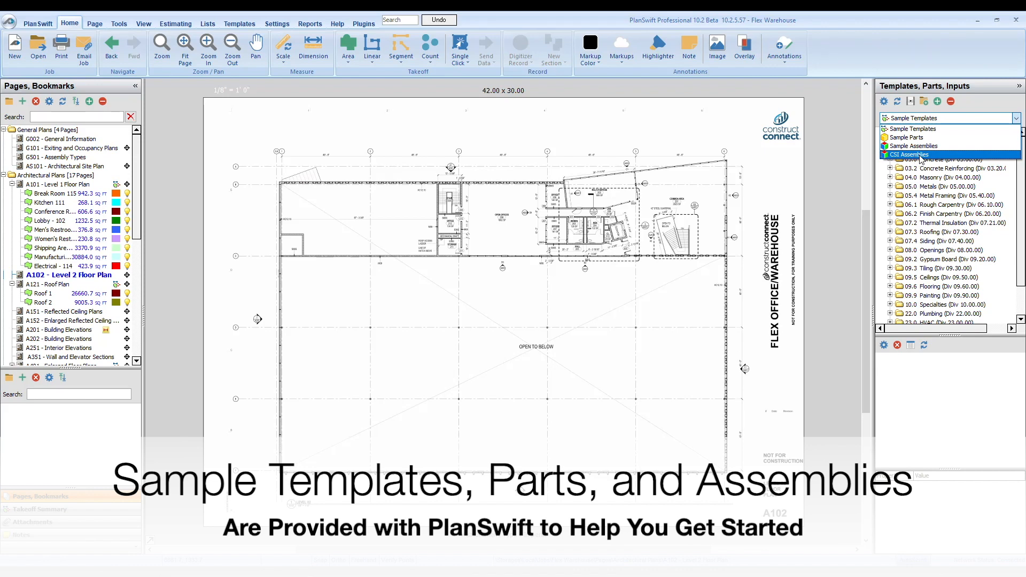
left_click(1018, 121)
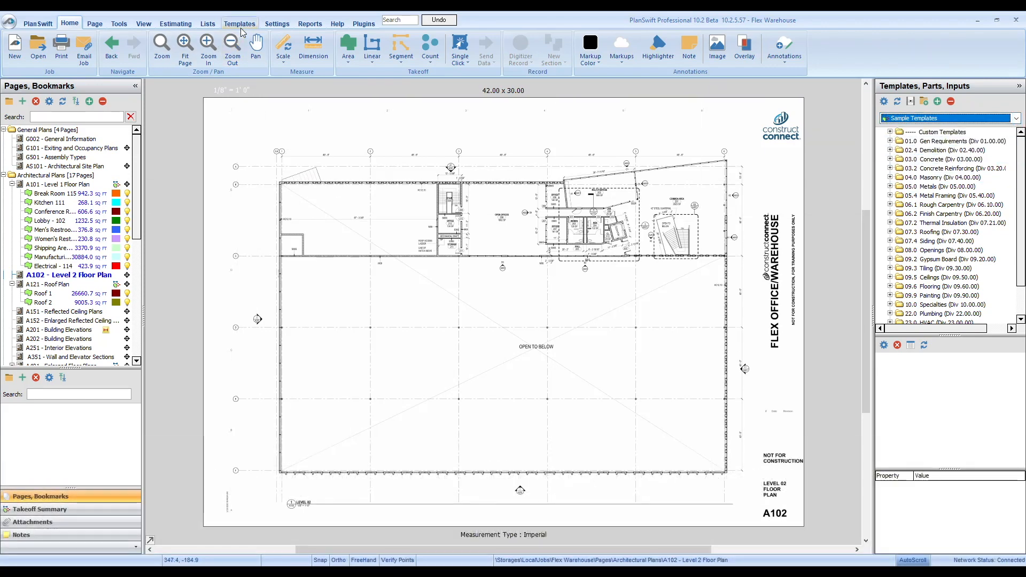
left_click(240, 24)
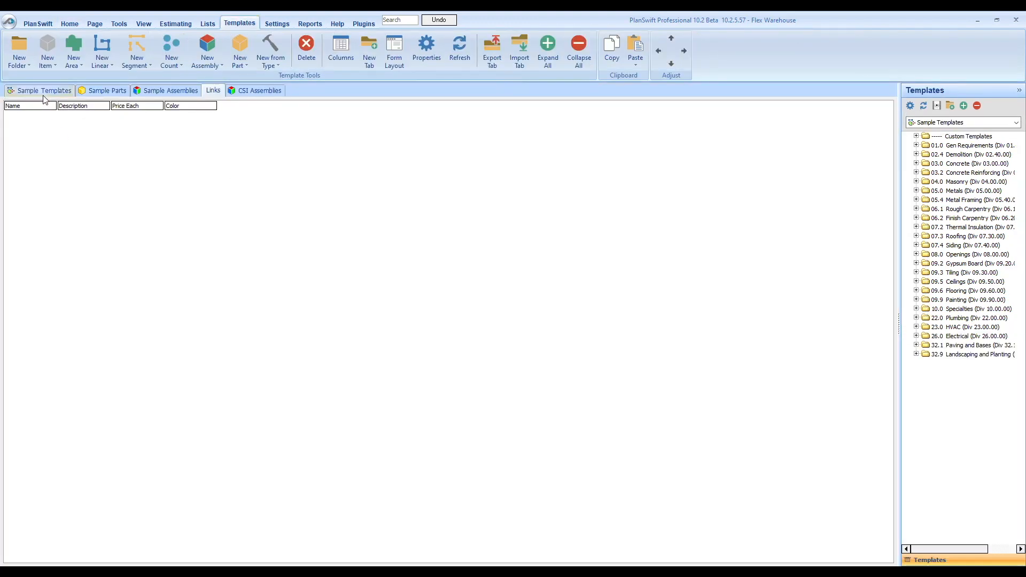
left_click(44, 91)
left_click(103, 91)
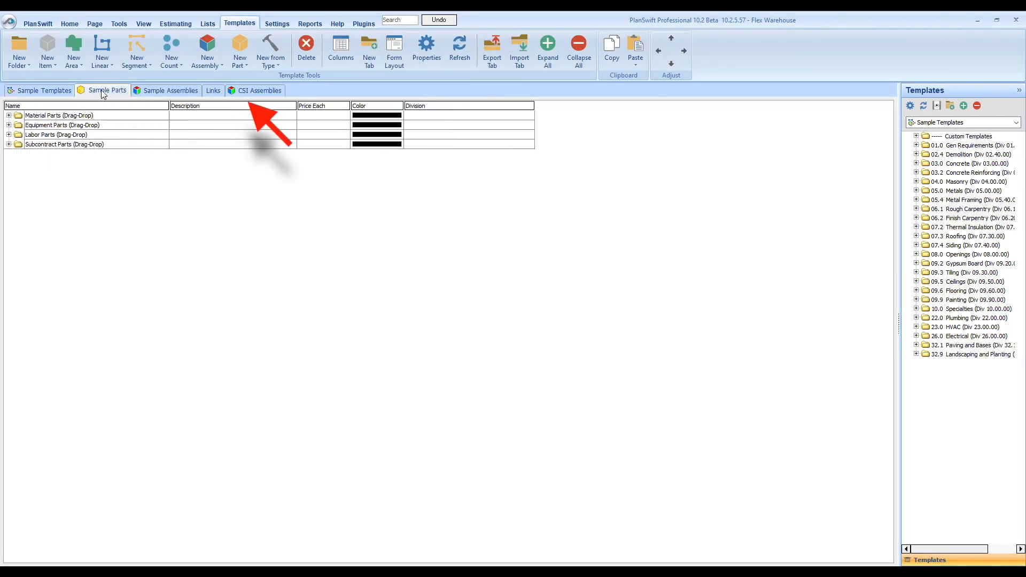
left_click(166, 91)
left_click(267, 94)
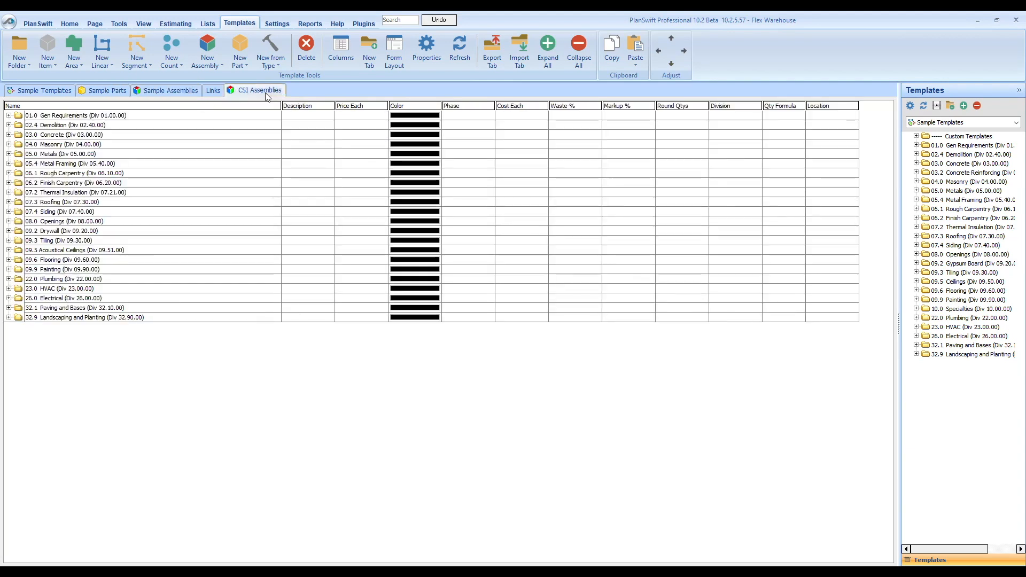
left_click(46, 90)
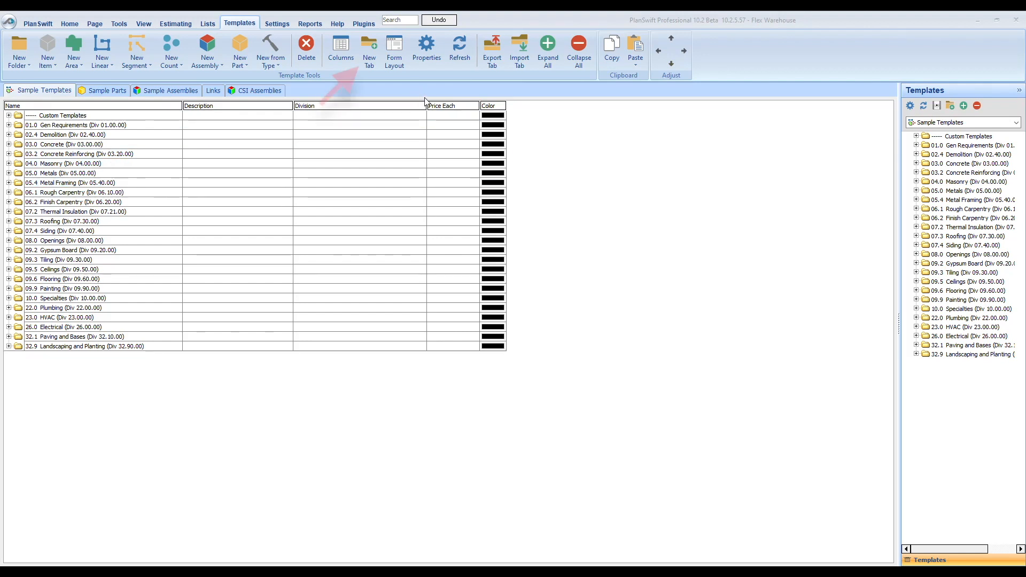
Create a new template tab named Custom with Local storage
left_click(369, 50)
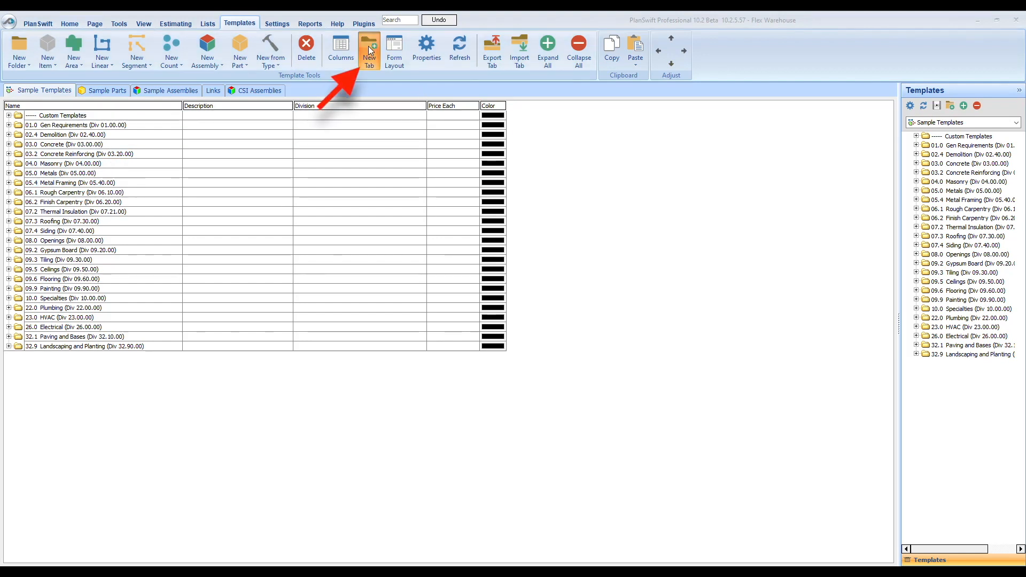
type("Cu")
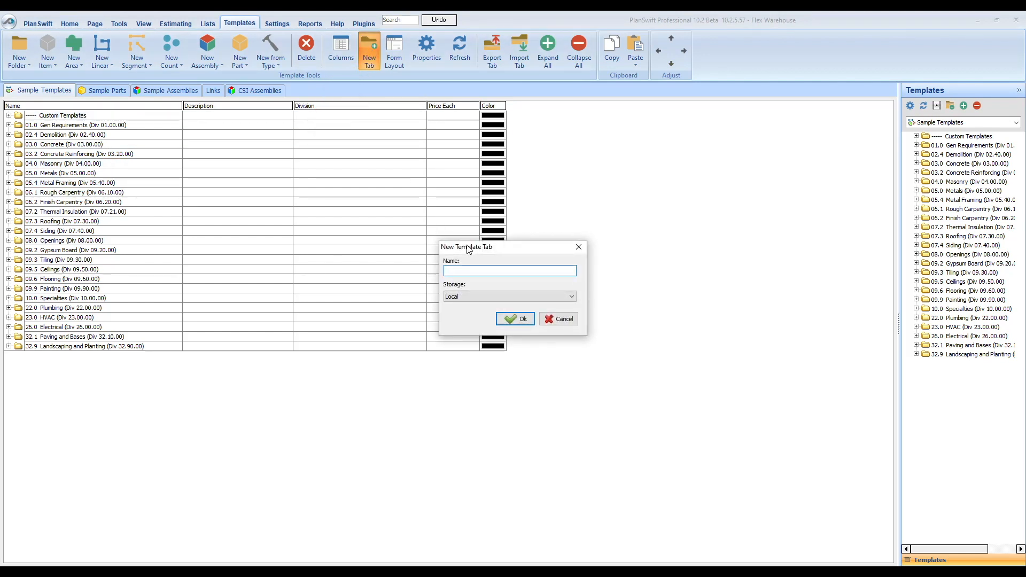
type("stom")
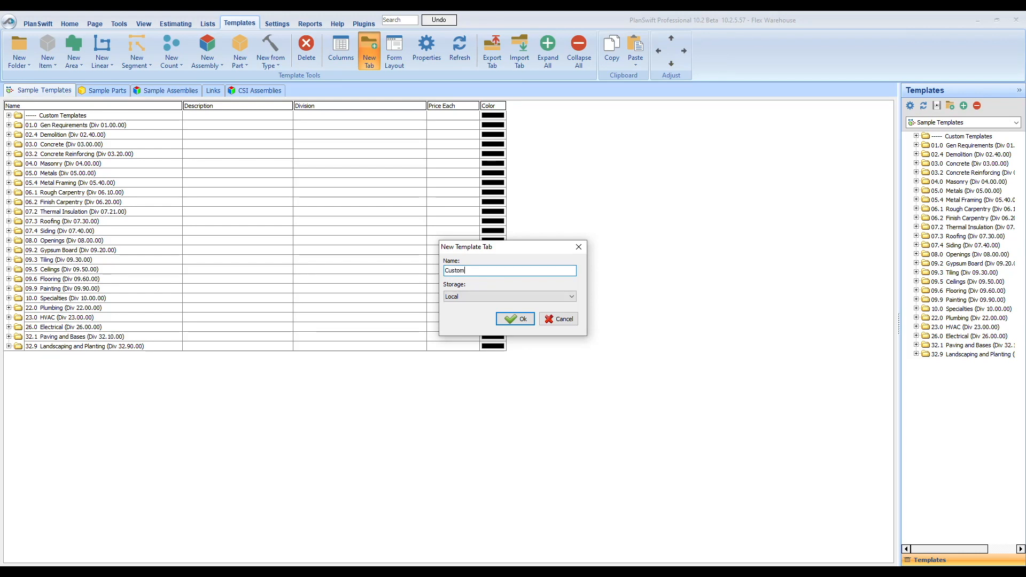
left_click(525, 320)
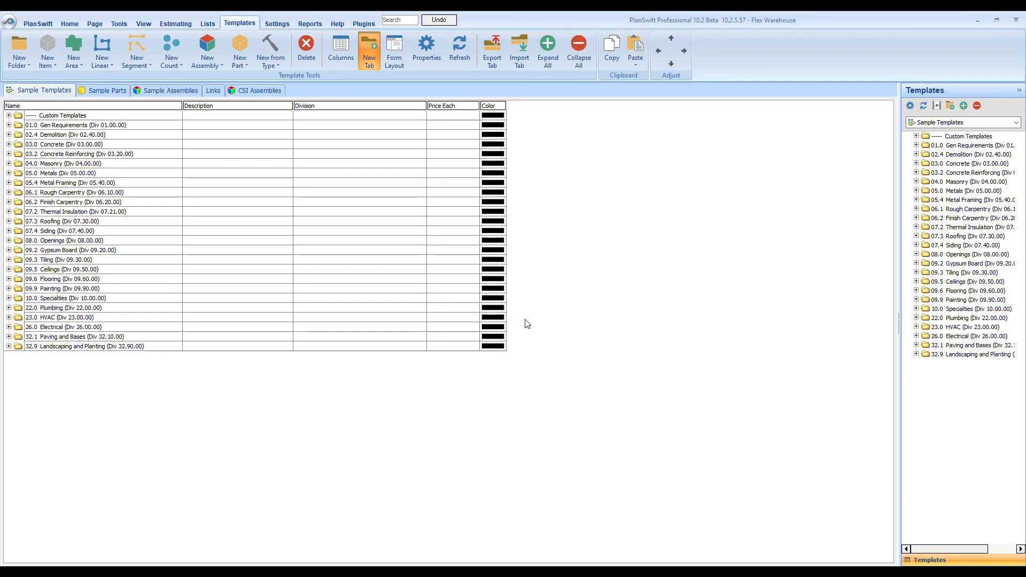
Add a linear template named Drywall to the Custom template set and color it red
left_click(102, 49)
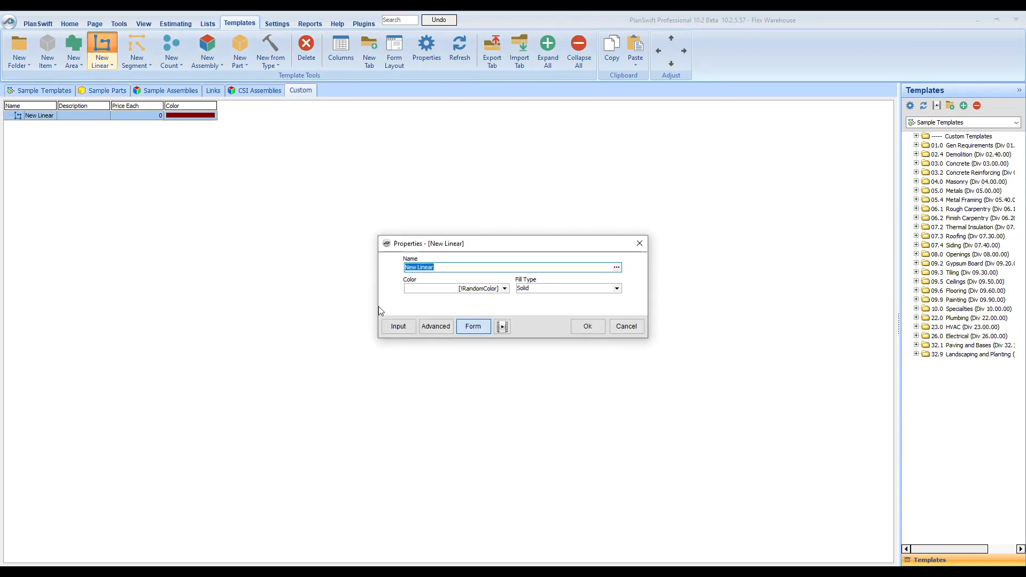
type("Drywall")
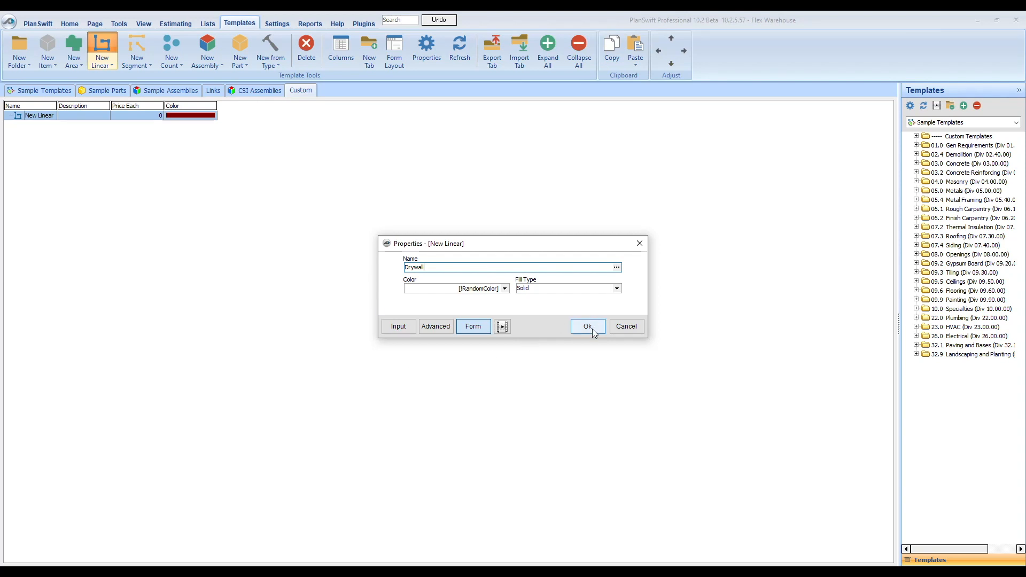
left_click(504, 288)
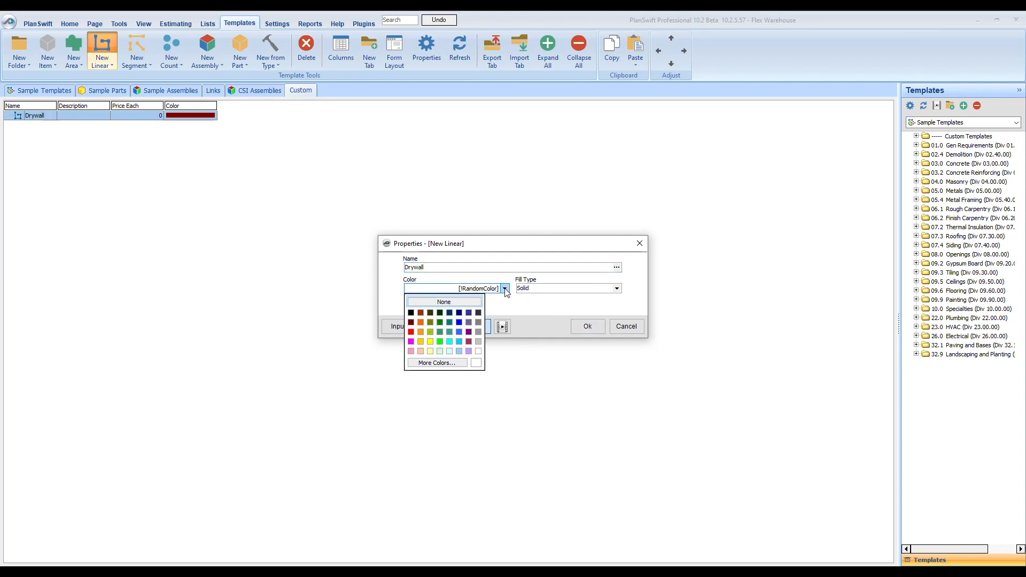
left_click(411, 334)
left_click(588, 328)
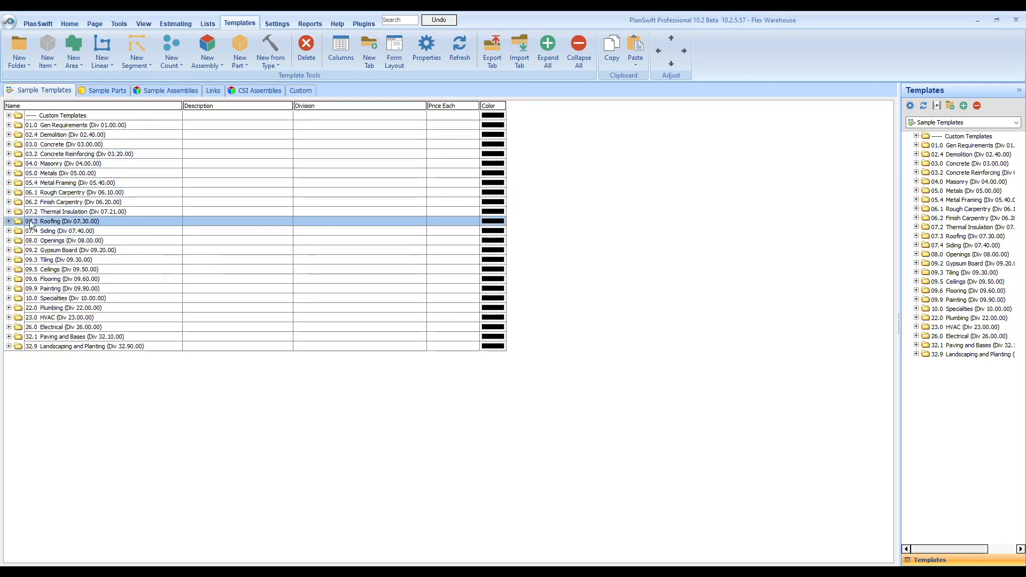
Copy the Concrete Area template from the 03.0 Concrete folder of Sample Templates and paste it into the Custom set
left_click(8, 145)
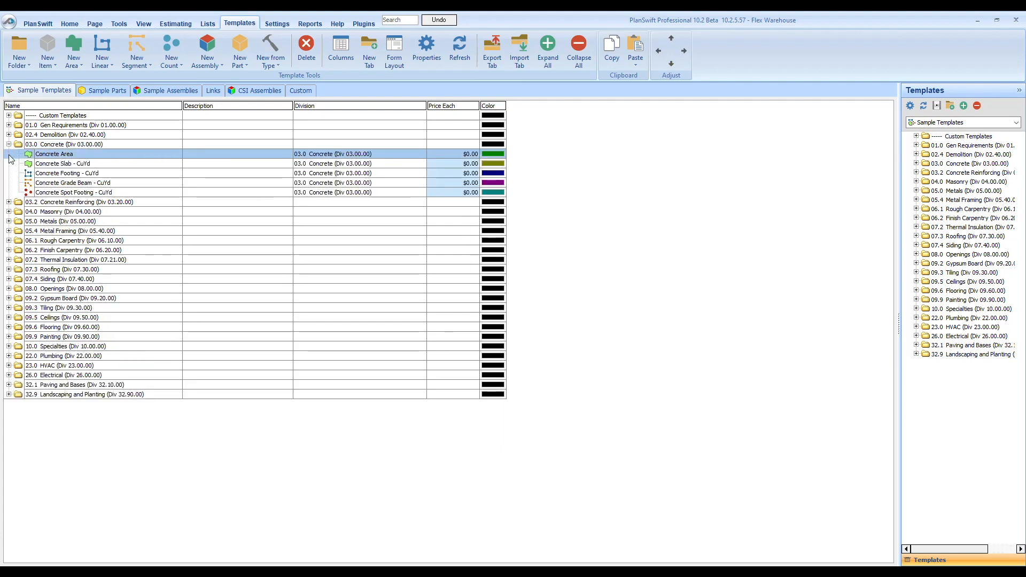
left_click(68, 154)
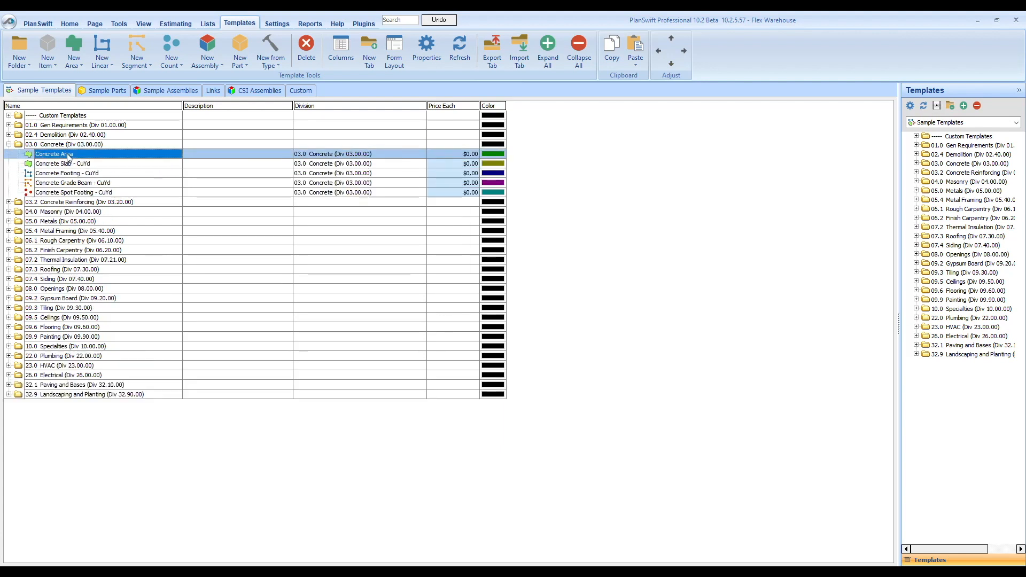
right_click(67, 155)
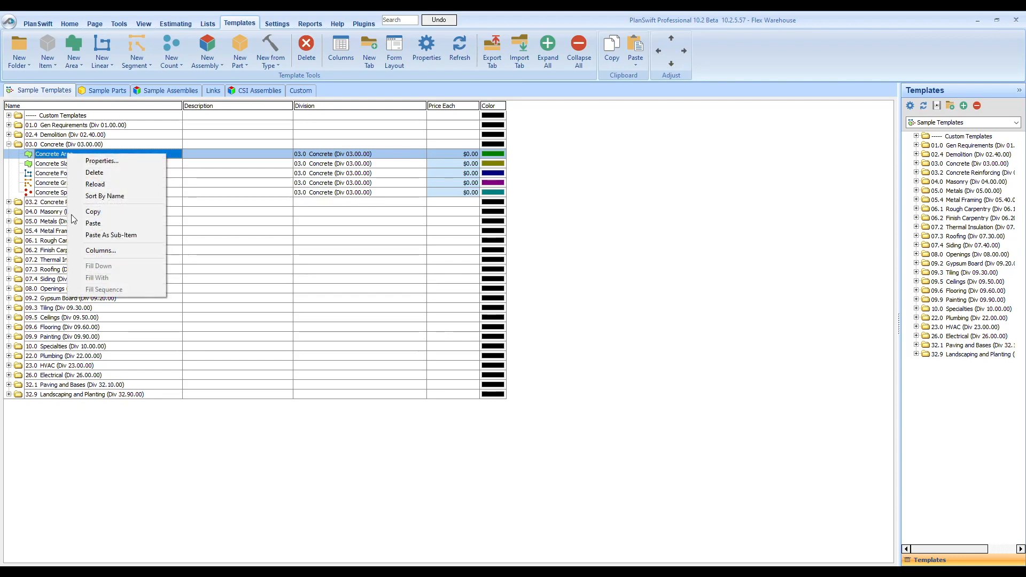
left_click(103, 214)
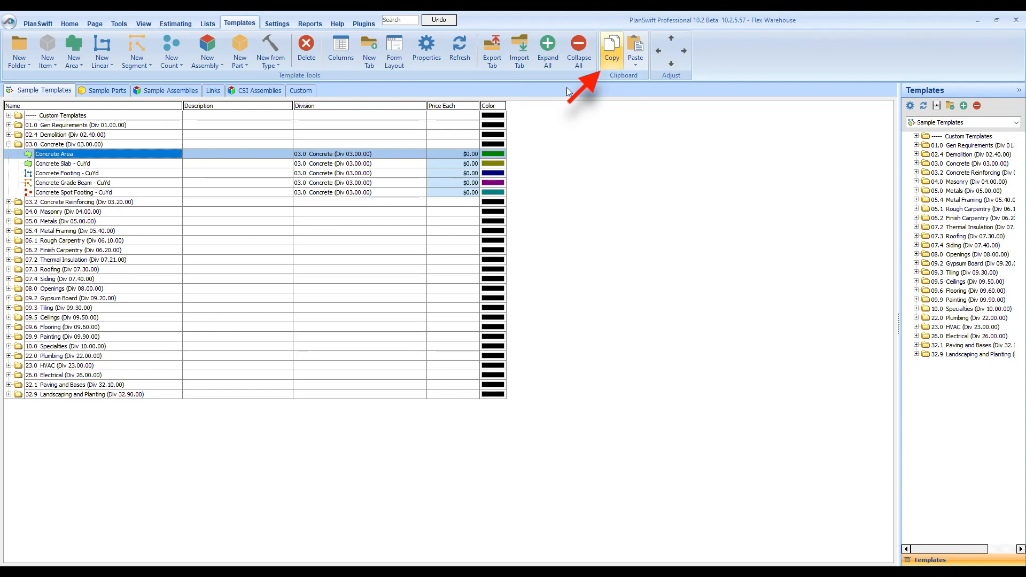
left_click(299, 90)
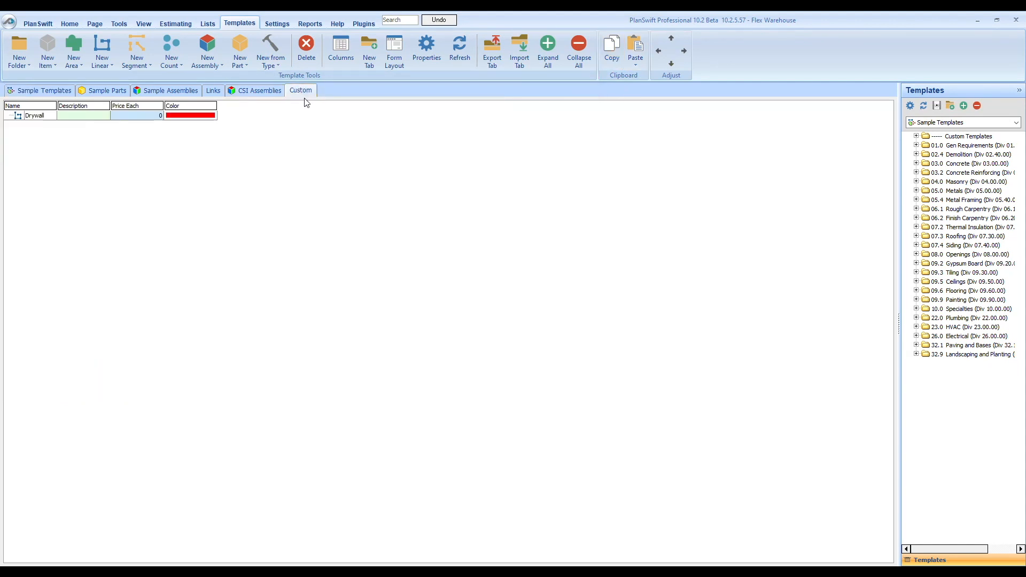
right_click(53, 135)
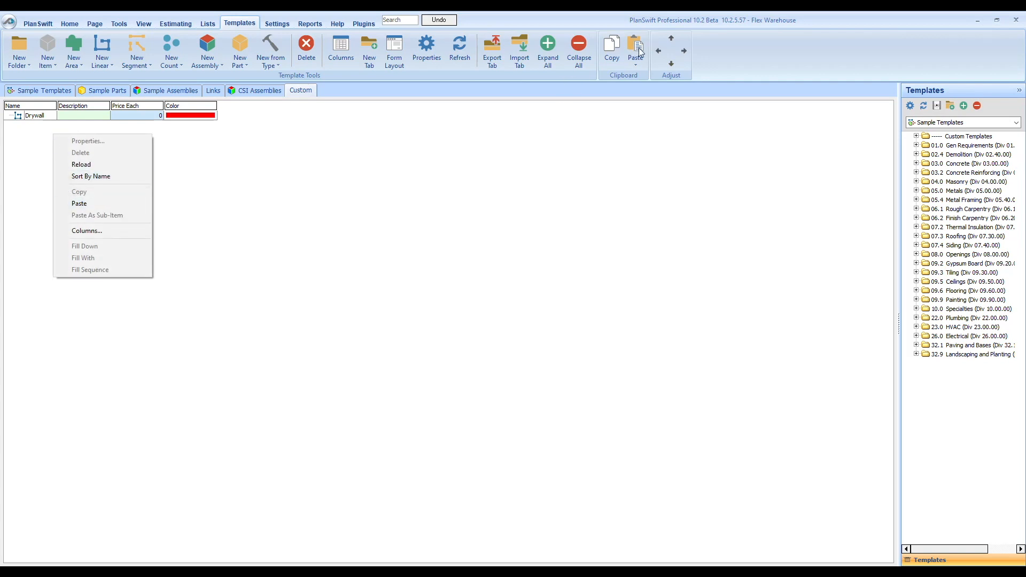
left_click(97, 203)
left_click(49, 127)
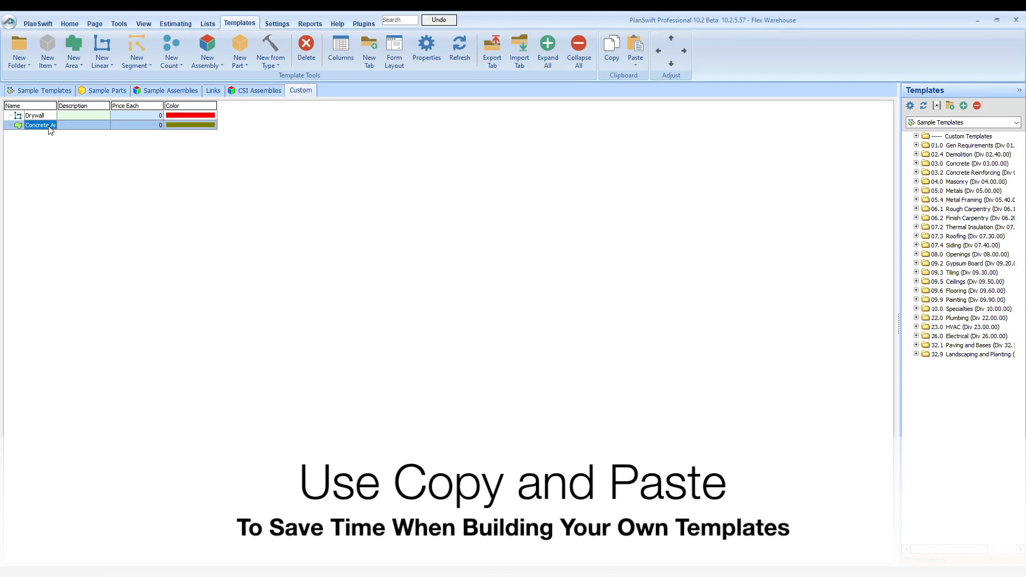
Return to the plan drawing, switch the available templates to the Custom set and select the Drywall template
left_click(70, 23)
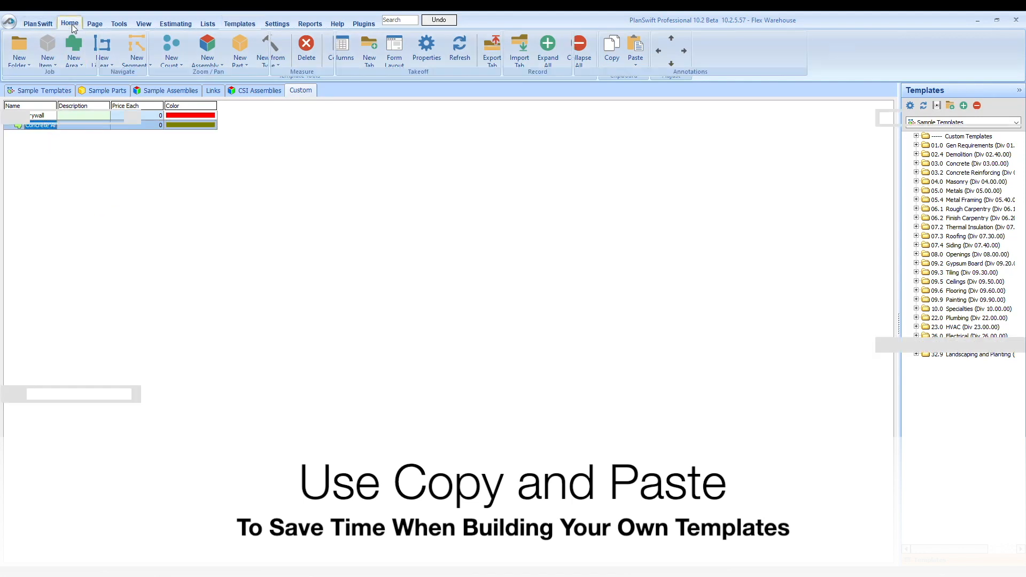
left_click(1016, 118)
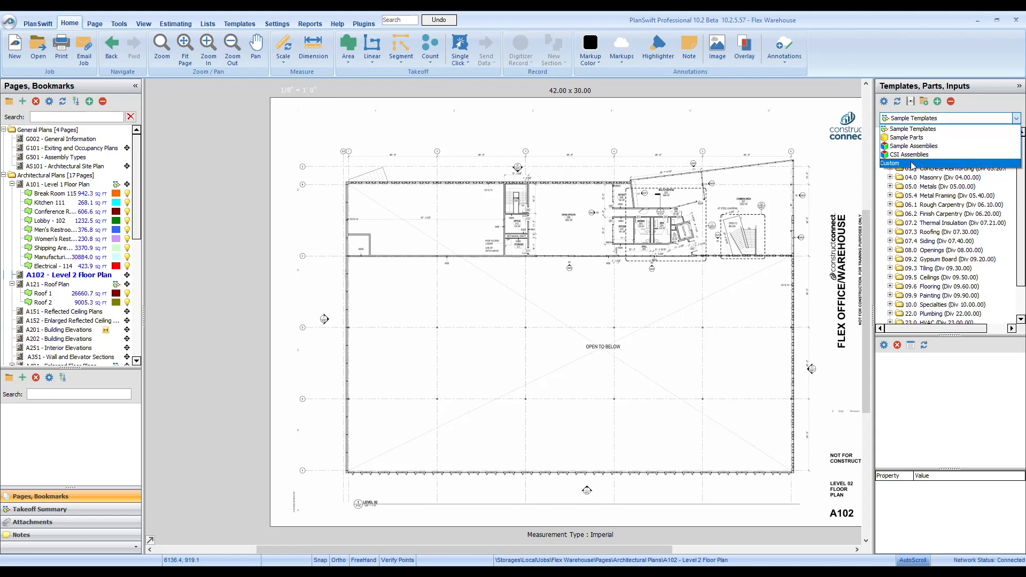
left_click(913, 166)
left_click(899, 141)
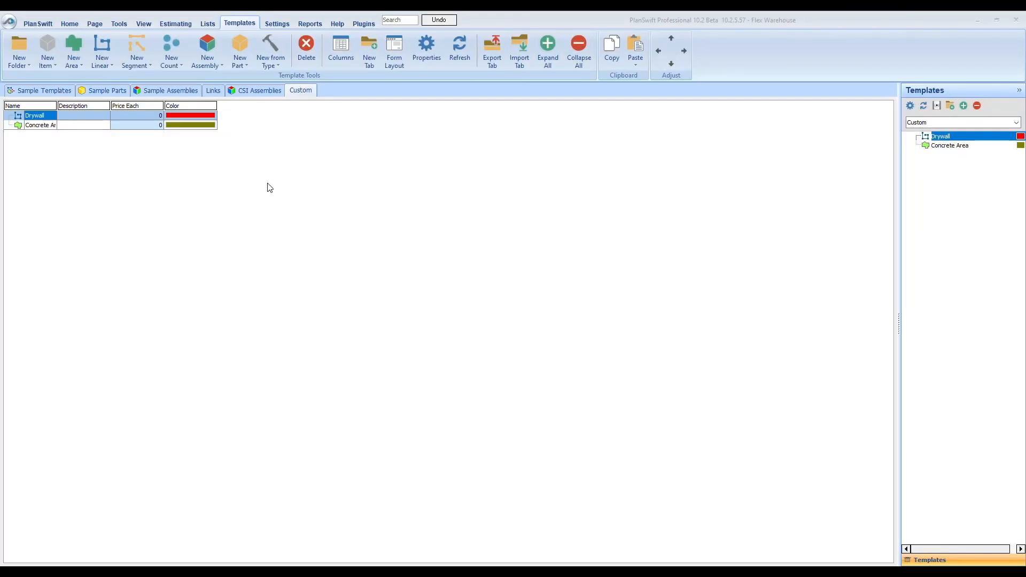
Review the Drywall template's properties in the Form, Advanced and Input views without changing anything
right_click(48, 119)
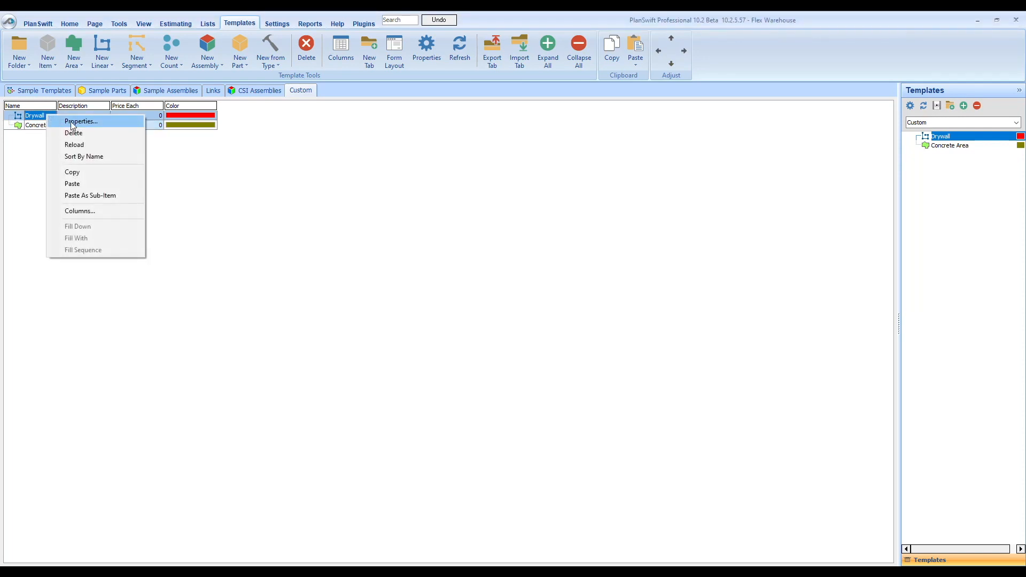
left_click(342, 159)
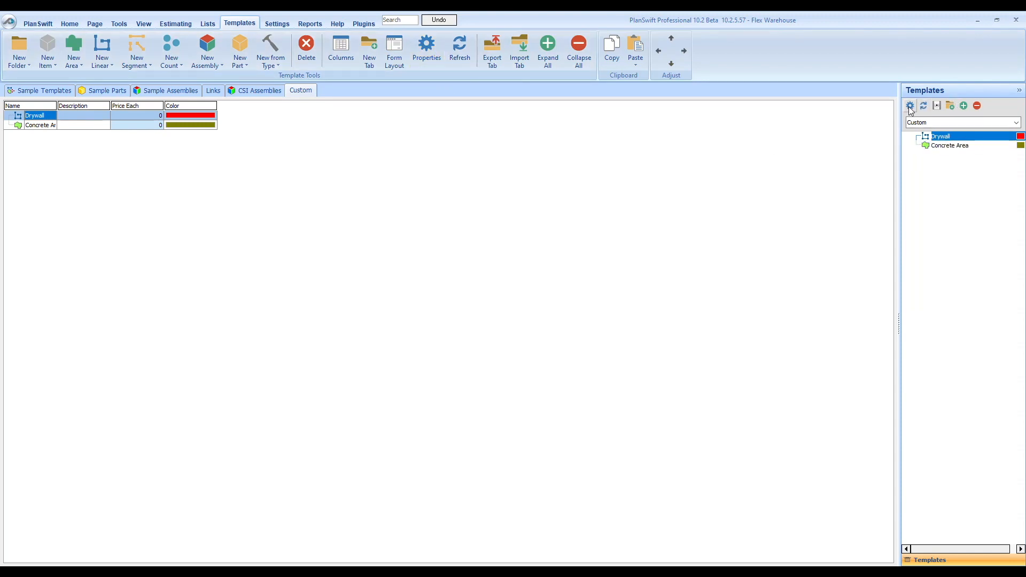
right_click(949, 137)
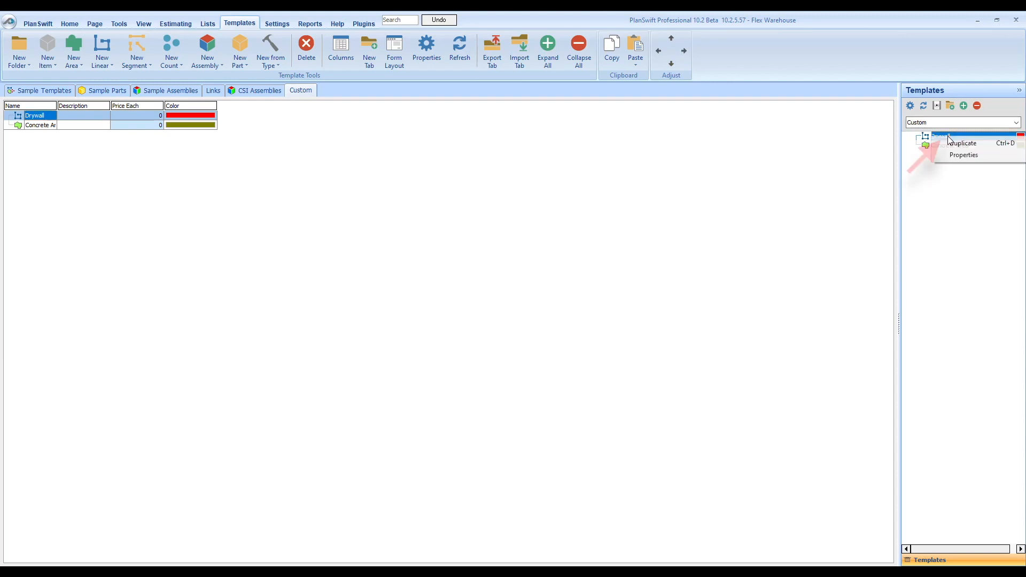
left_click(959, 158)
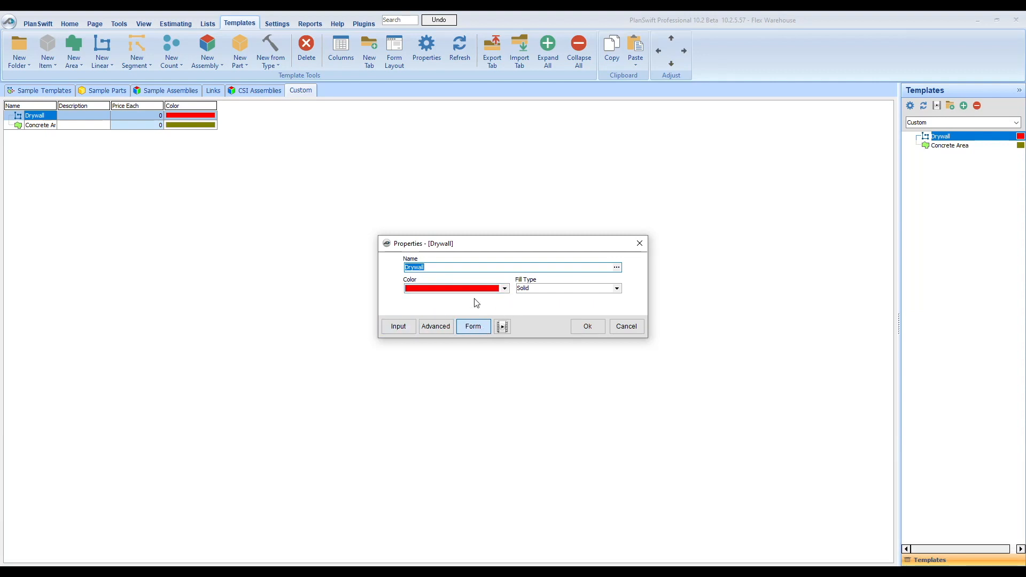
left_click(435, 327)
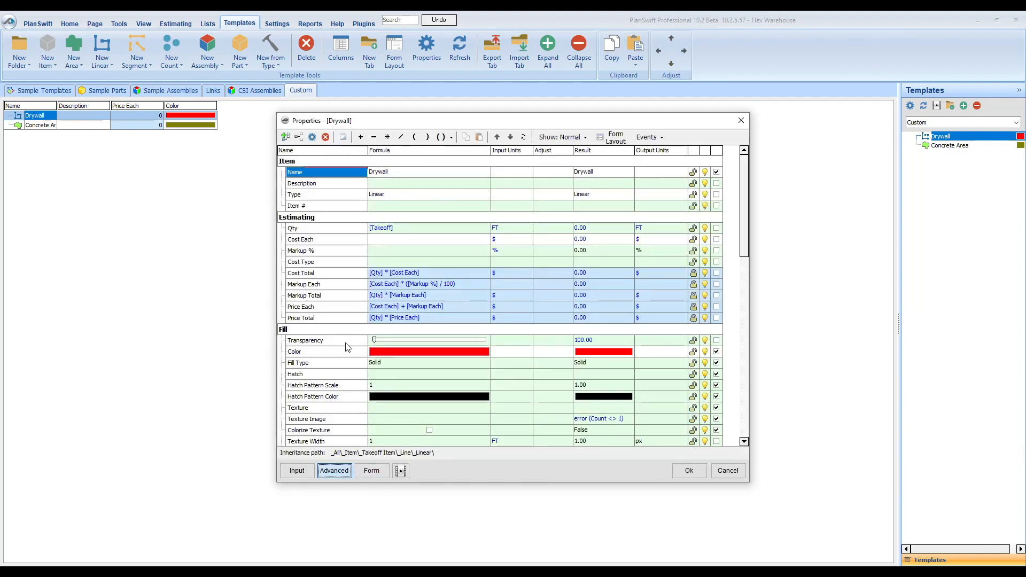
left_click(297, 470)
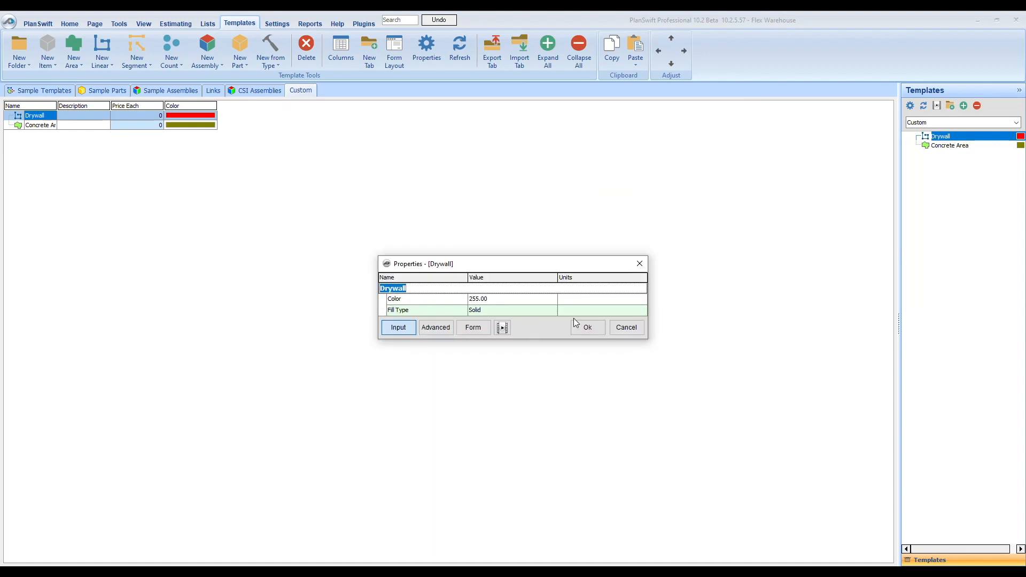
left_click(629, 331)
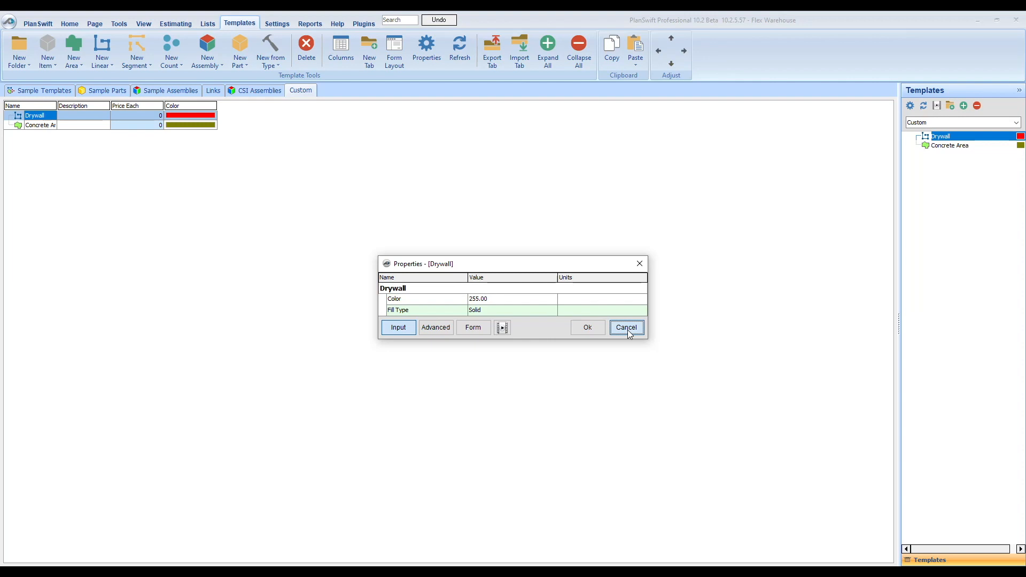
Inspect the form and input properties of the 2x2 Acoustical Ceiling Tile assembly in Sample Assemblies
left_click(185, 91)
left_click(84, 127)
right_click(84, 128)
left_click(104, 132)
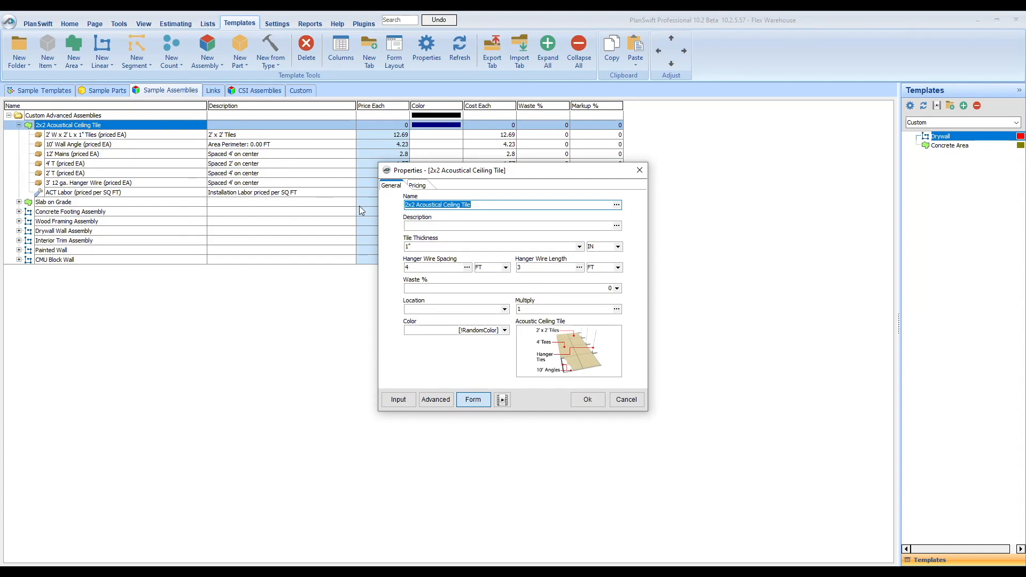
left_click(398, 399)
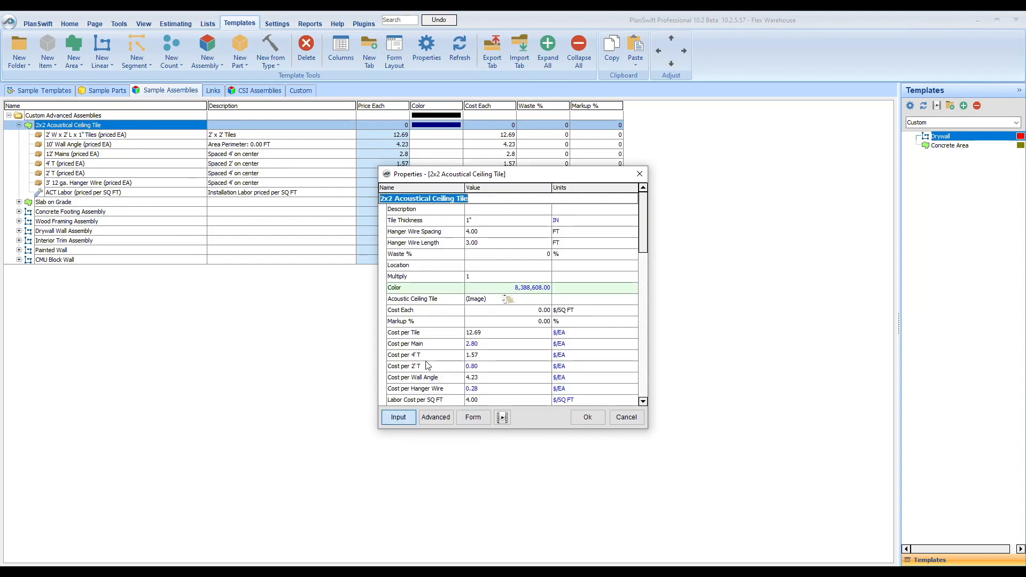
scroll(483, 223, "down", 10)
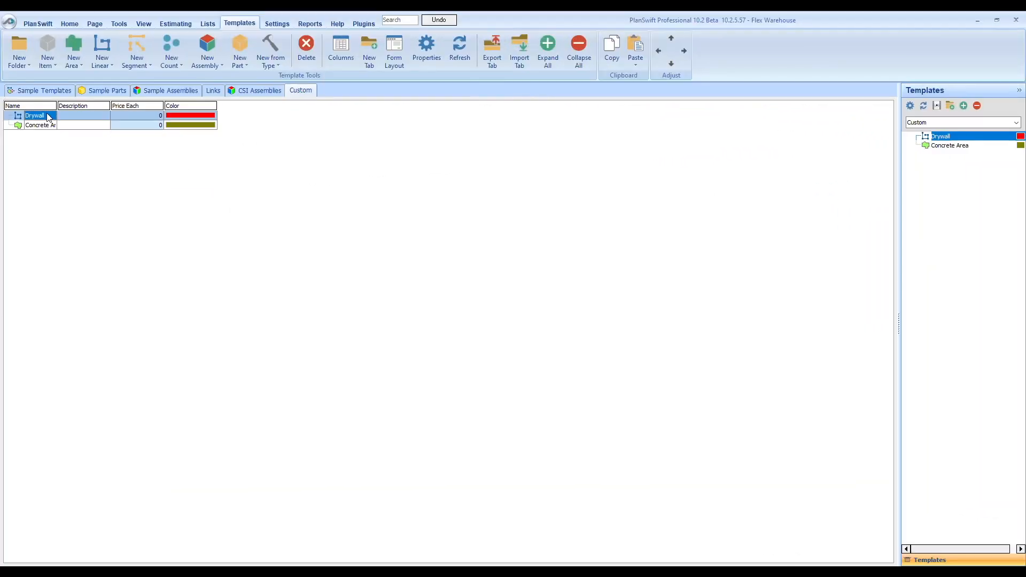
In the Drywall template's advanced properties, make Cost Each an input, remove Color from the inputs, and check the resulting form
right_click(48, 117)
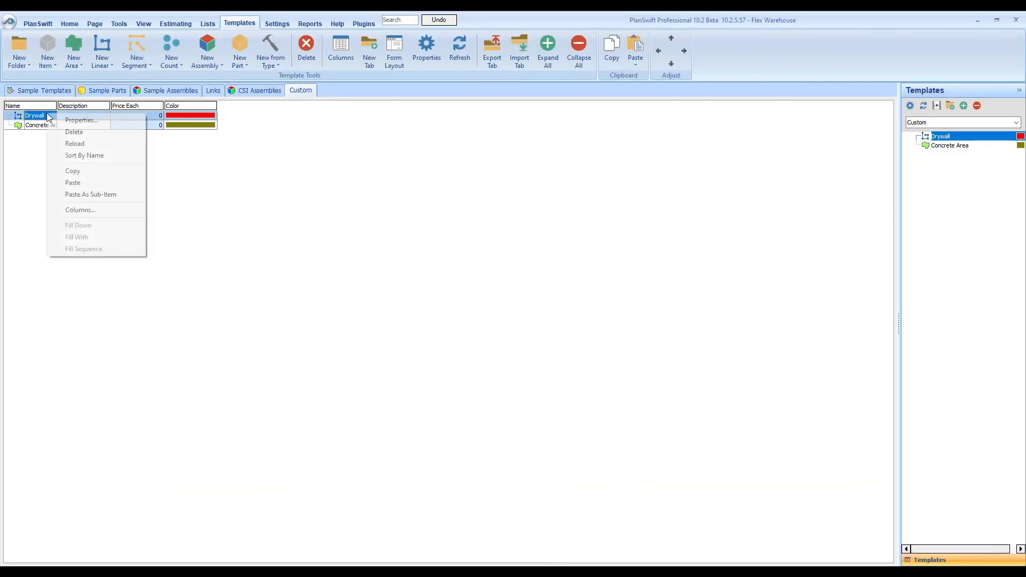
left_click(64, 119)
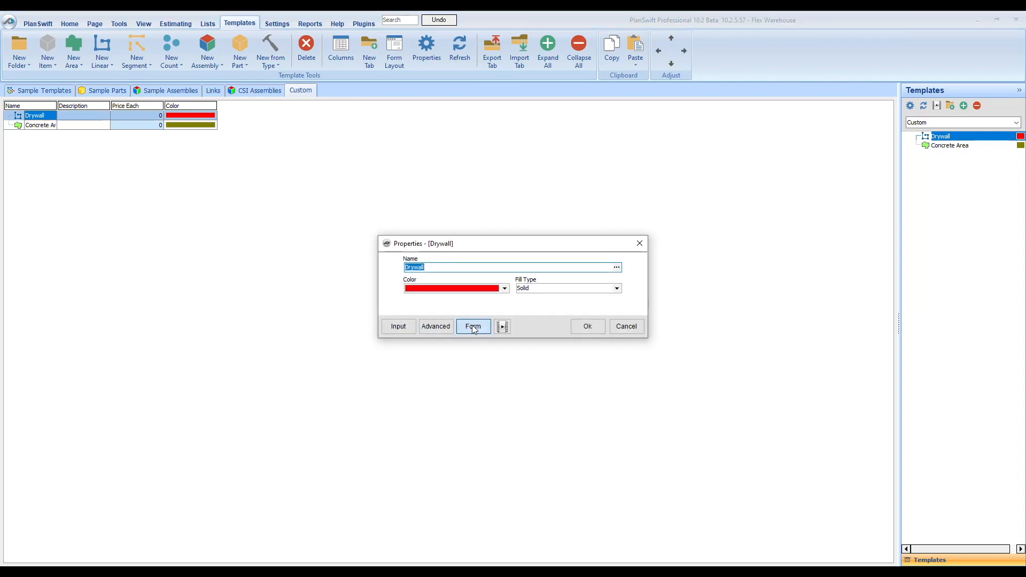
left_click(437, 326)
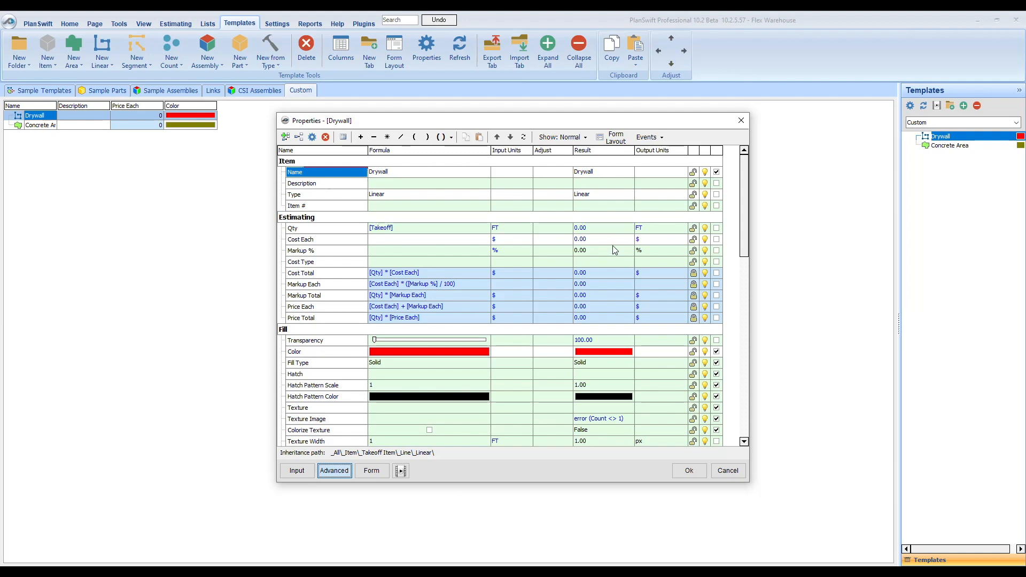
left_click(717, 239)
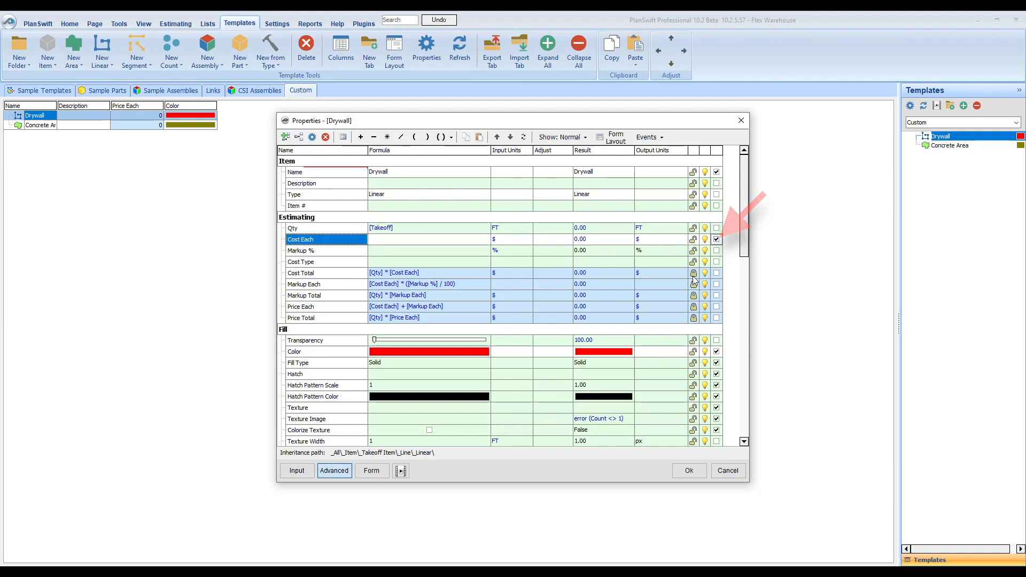
left_click(717, 352)
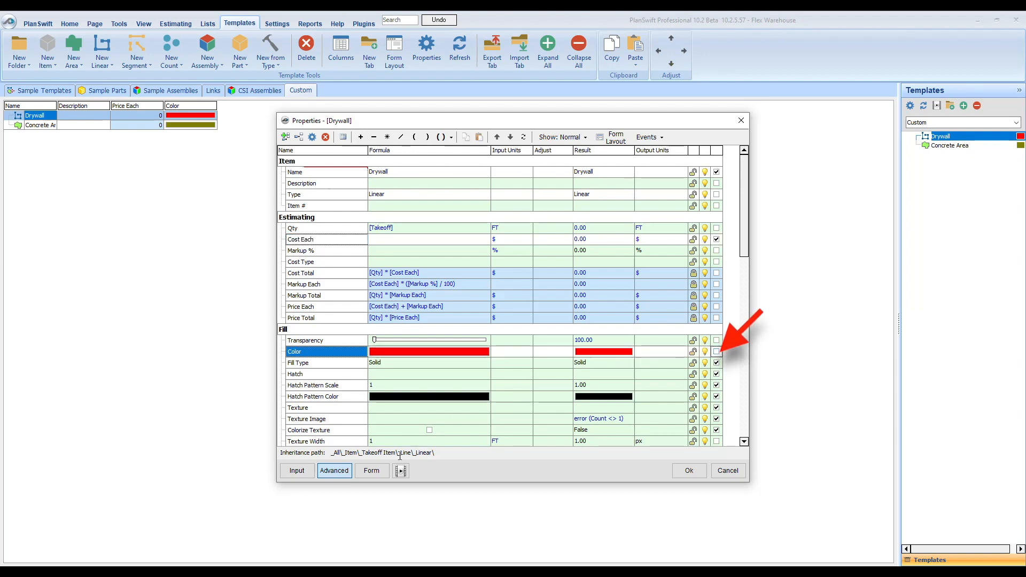
left_click(371, 470)
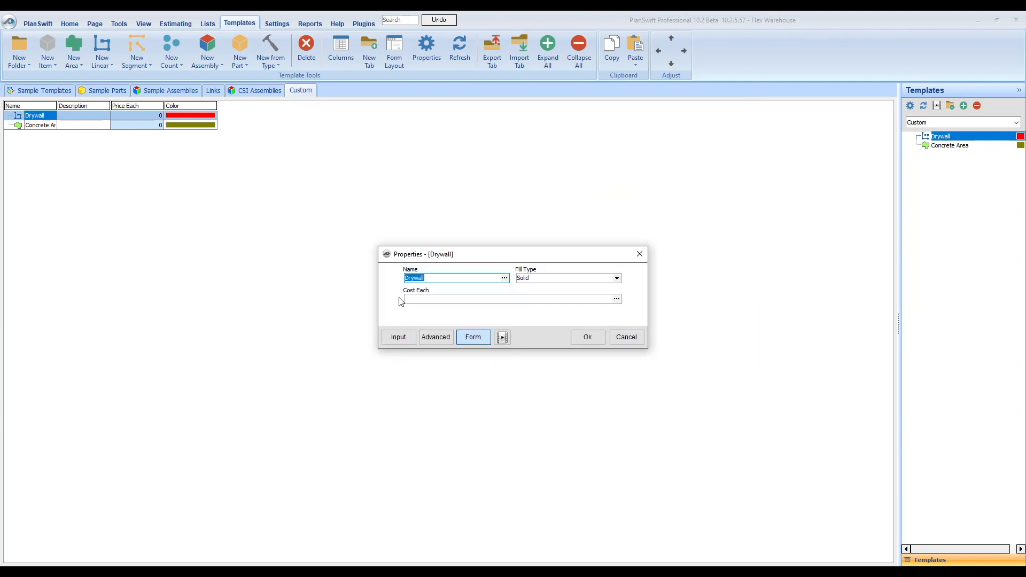
View the Drywall template's form layout from its advanced properties, accept the layout and save the template's properties
left_click(437, 338)
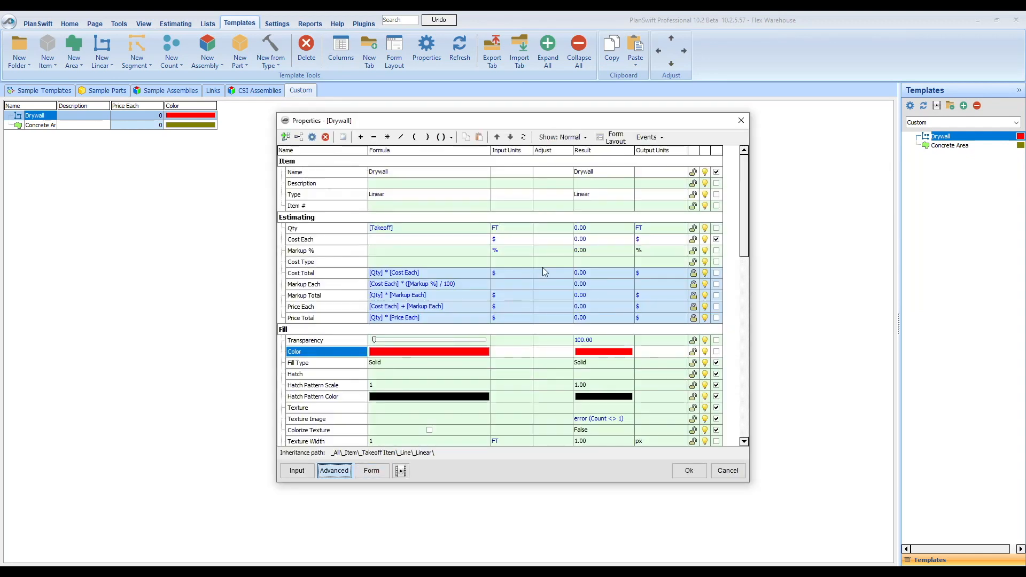
left_click(623, 137)
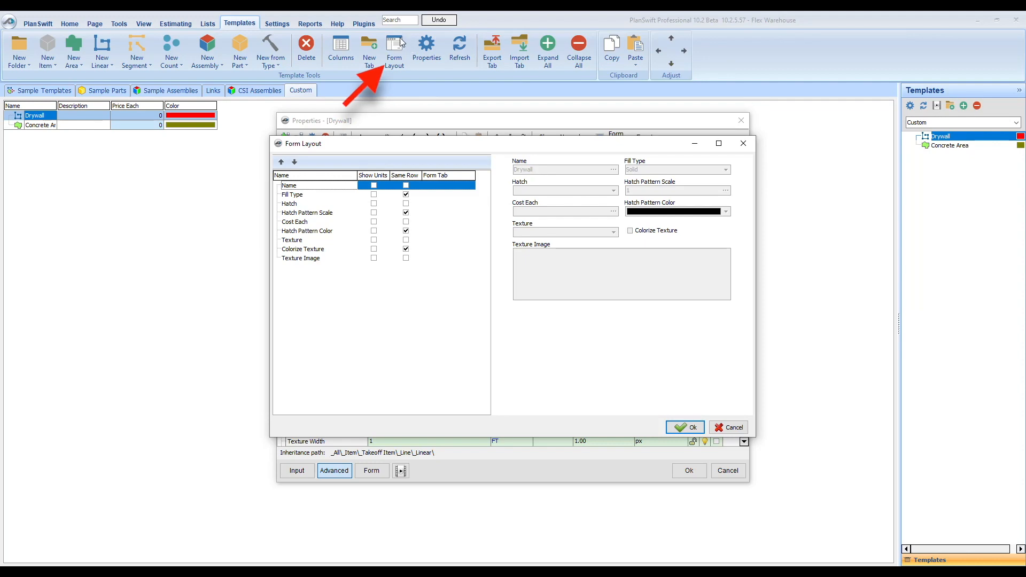
left_click(686, 427)
left_click(689, 470)
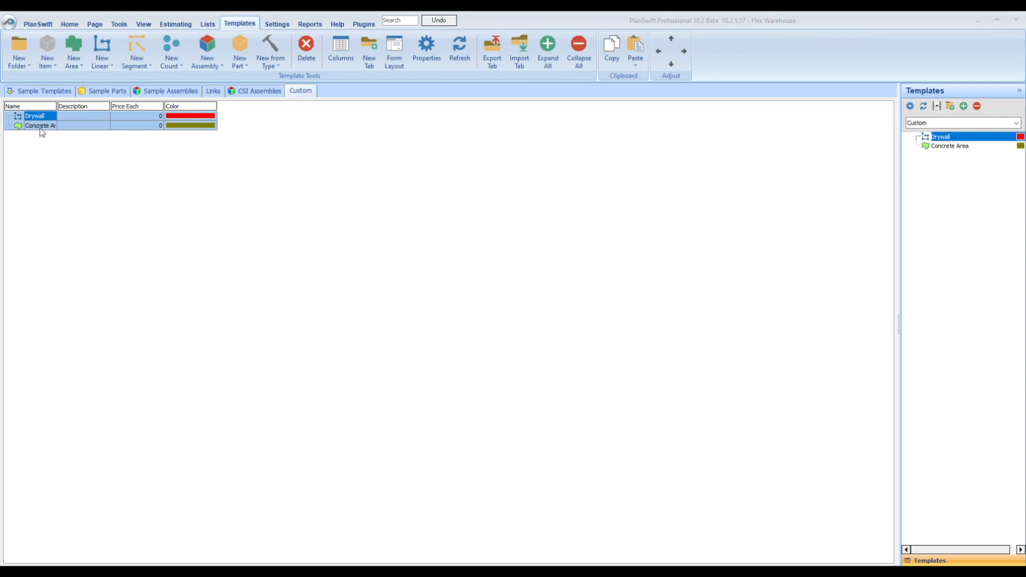
Browse the Sample Parts material folders down to the Drywall (Linear/Segment Takeoffs) parts under 09.2 Gypsum Board
left_click(107, 90)
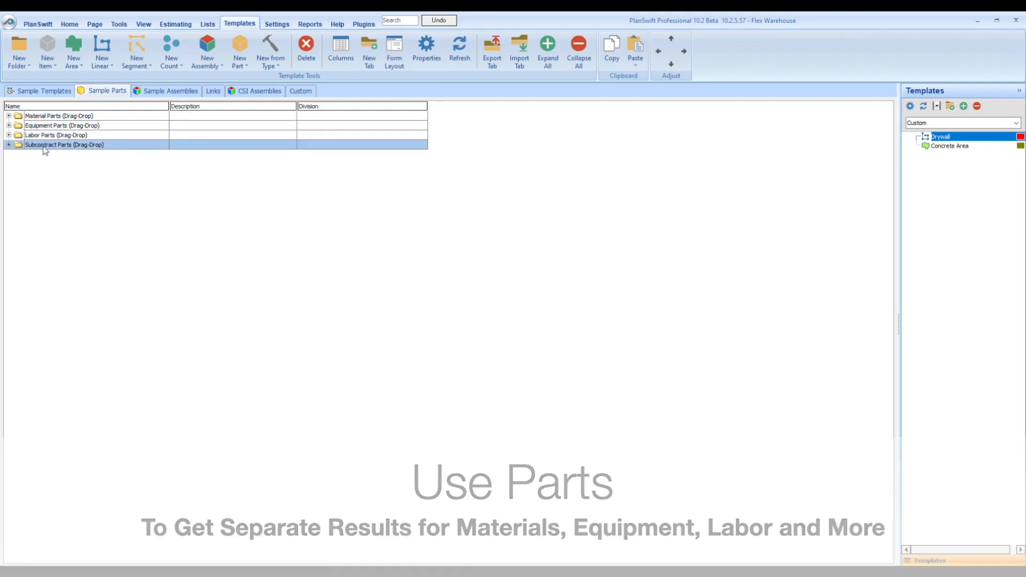
left_click(8, 116)
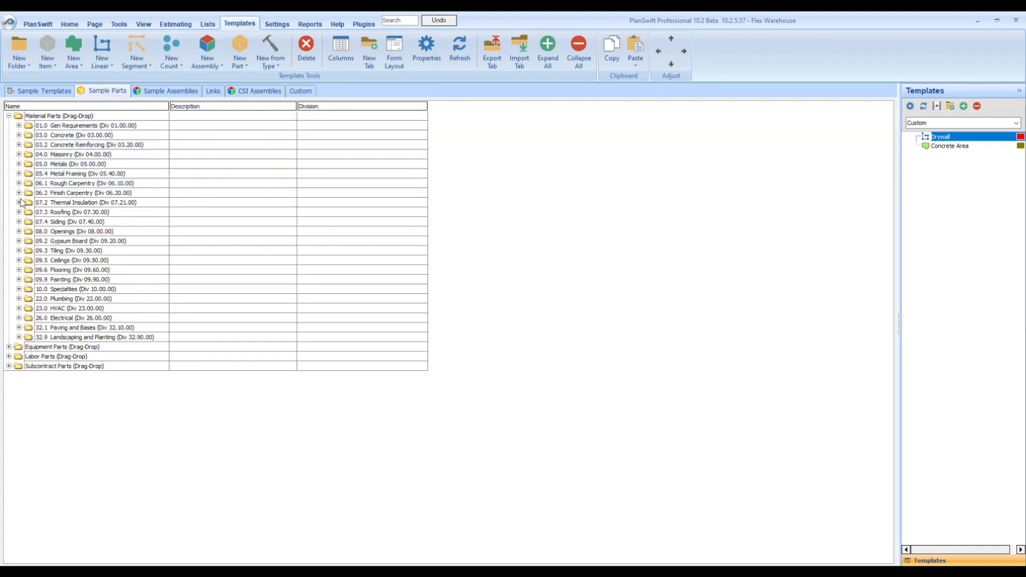
left_click(18, 241)
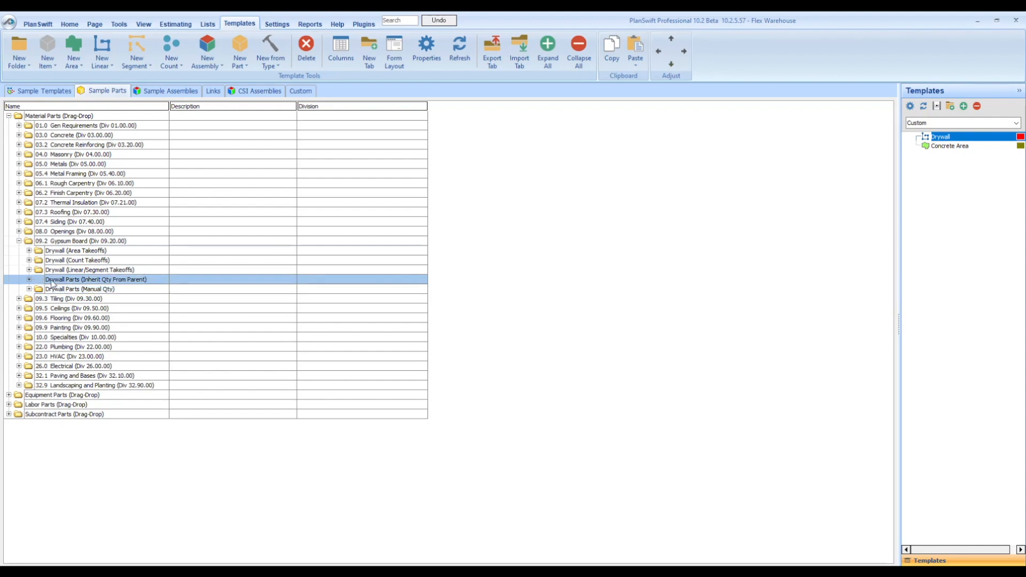
left_click(30, 270)
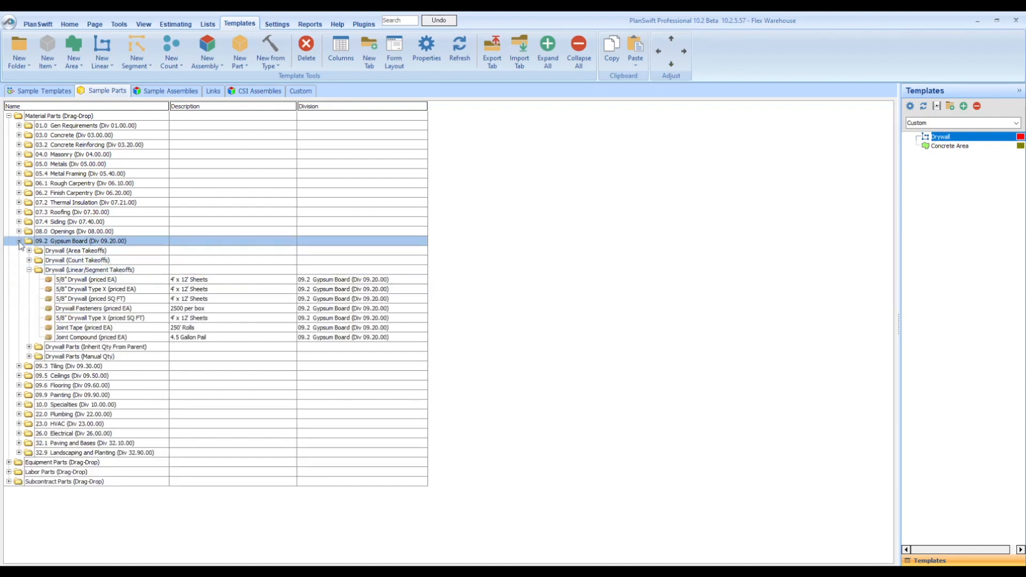
left_click(20, 241)
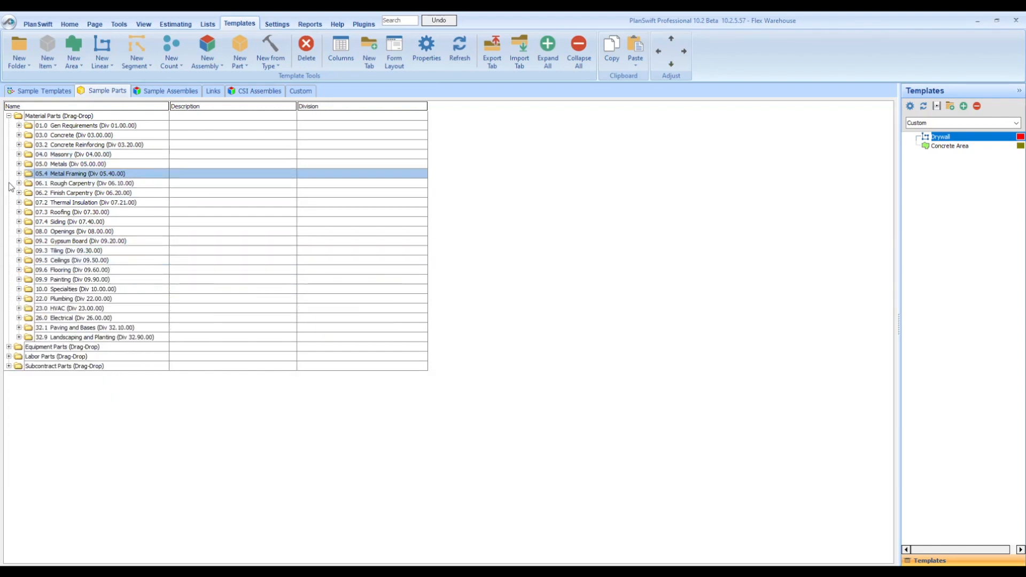
Look through the Labor (Linear/Segment Takeoffs) sample parts and the contents of the 2x2 Acoustical Ceiling Tile sample assembly
left_click(8, 357)
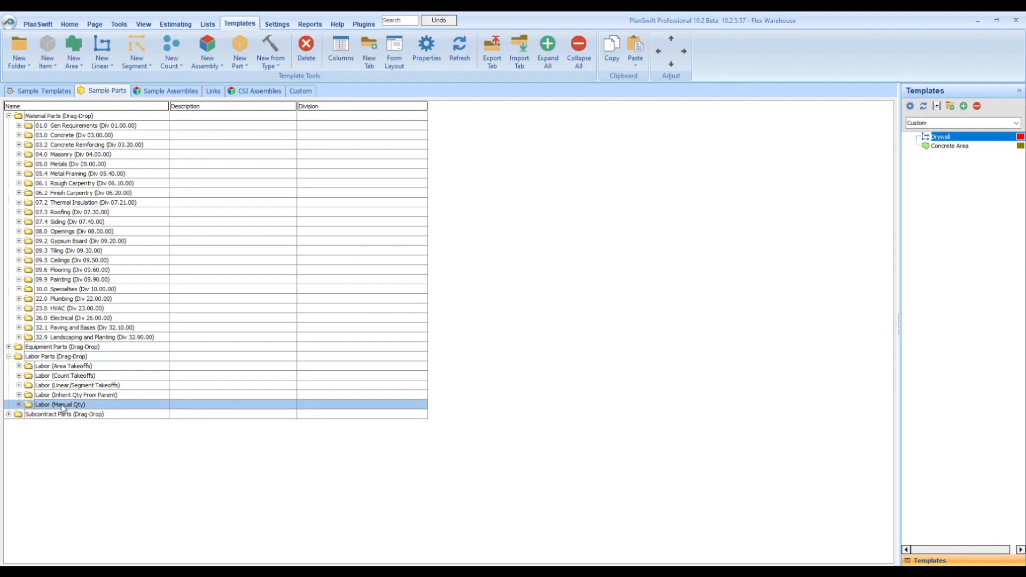
left_click(19, 384)
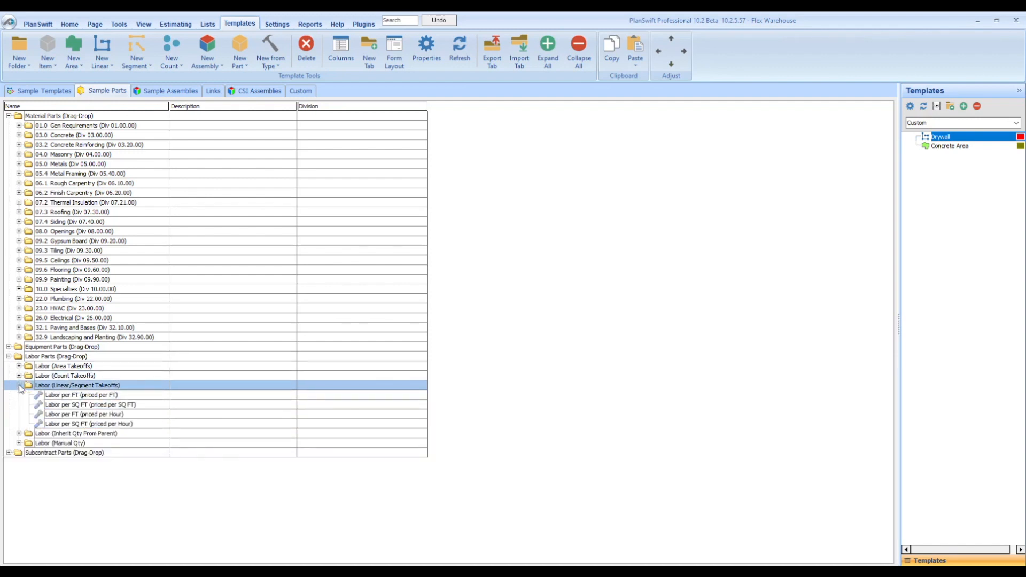
left_click(181, 91)
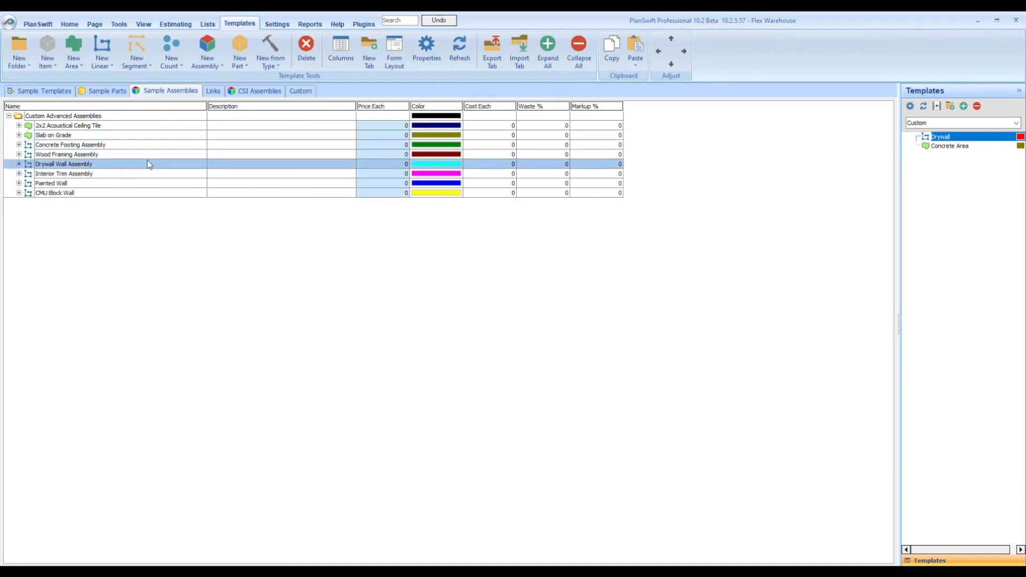
left_click(19, 126)
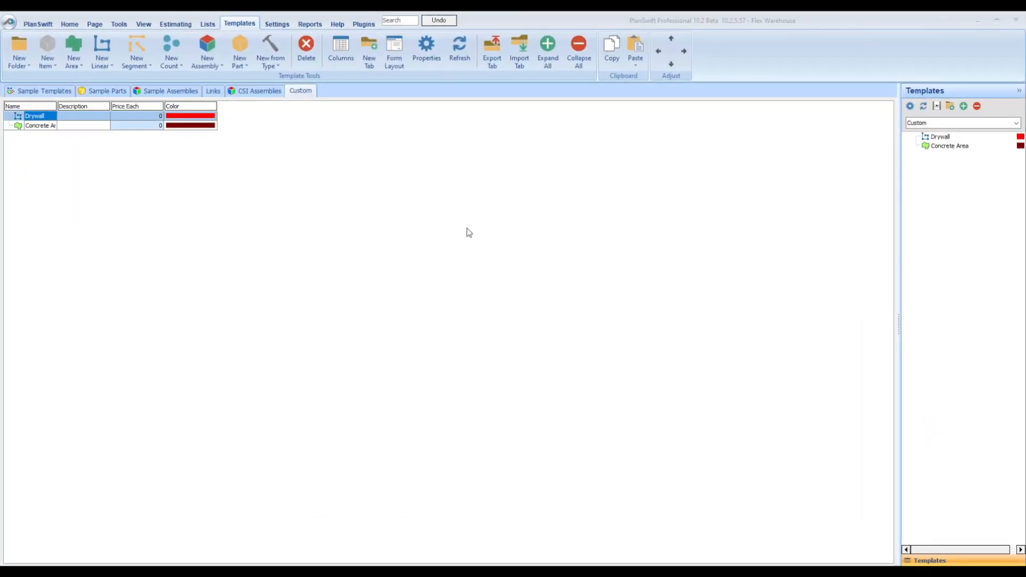
Using the Drywall template on the A102 Level 2 Floor Plan, trace two connected walls of Office 207, about 27 ft in total
left_click(70, 24)
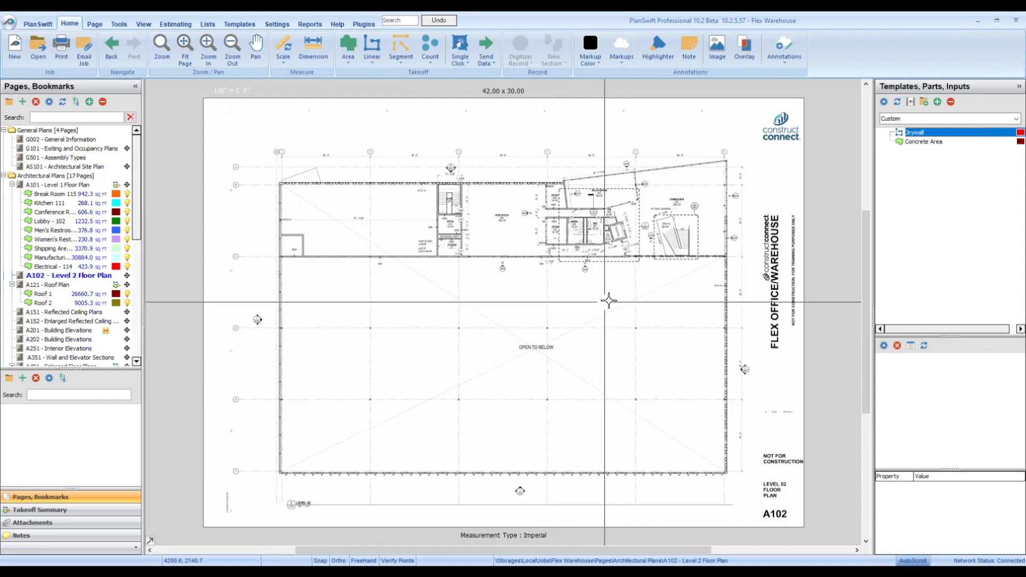
mouse_move(880, 134)
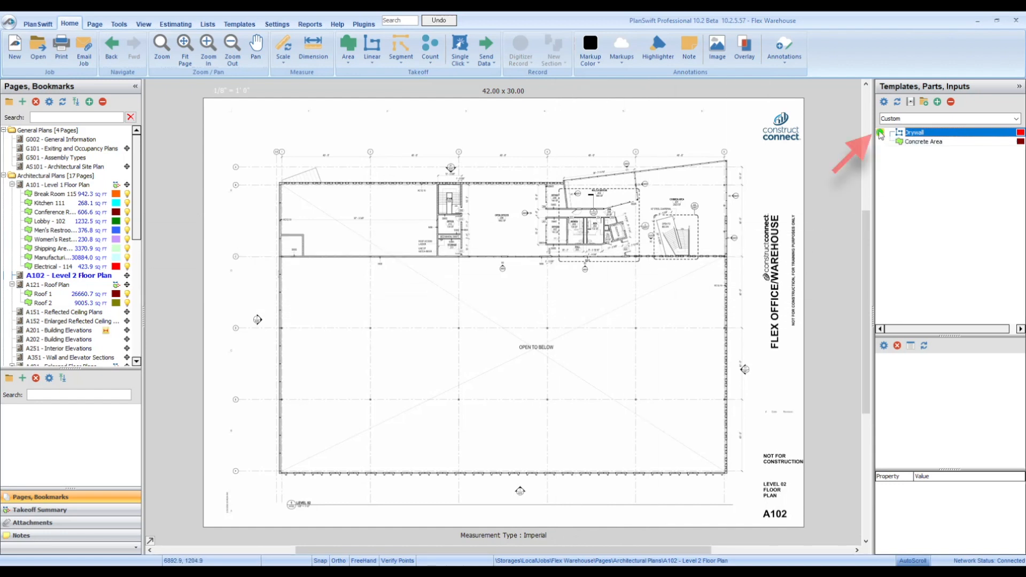
left_click(880, 133)
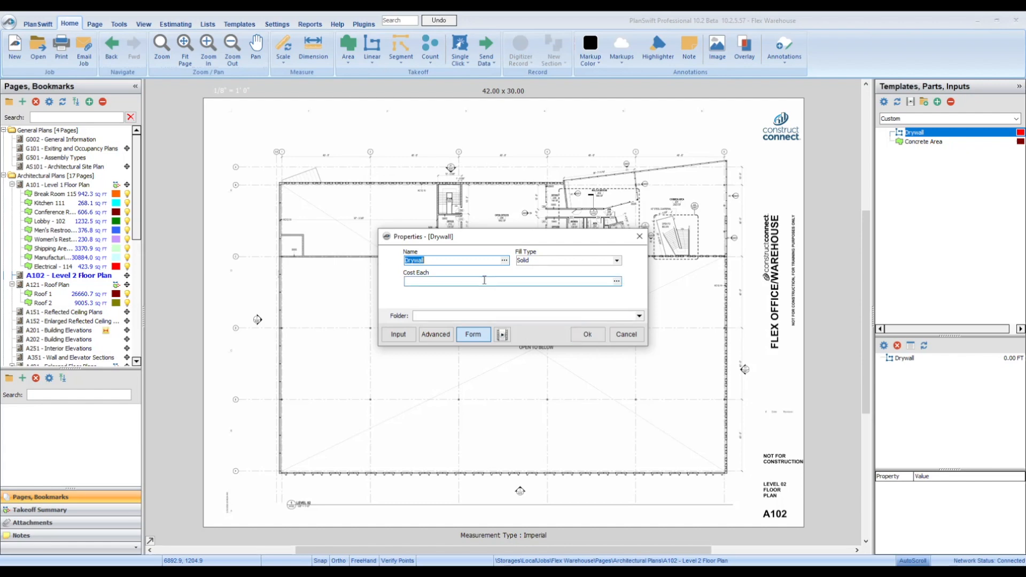
left_click(587, 335)
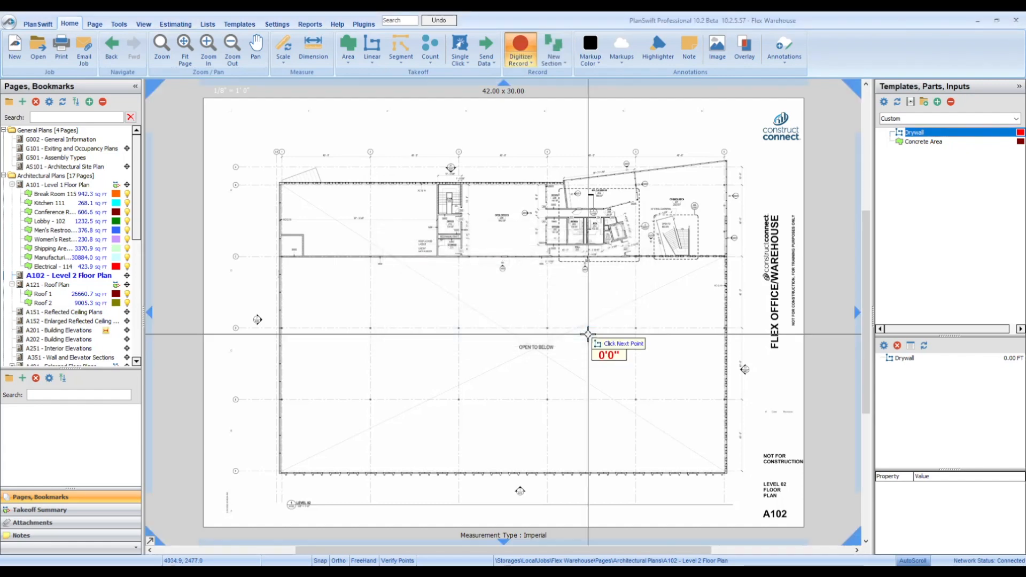
scroll(547, 218, "up", 3)
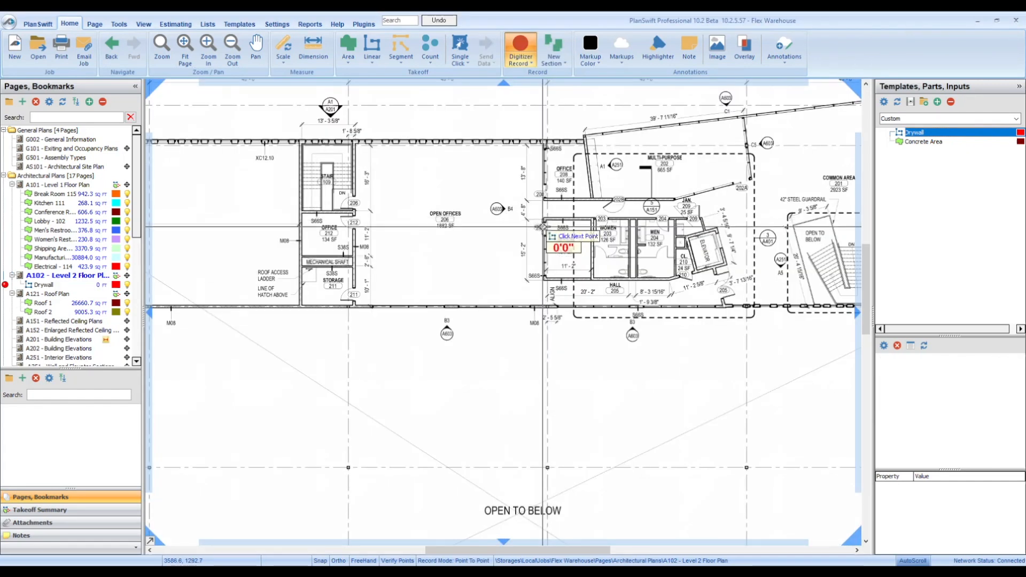
left_click(545, 218)
left_click_drag(589, 218, 593, 218)
left_click_drag(593, 267, 593, 278)
right_click(594, 279)
left_click(612, 301)
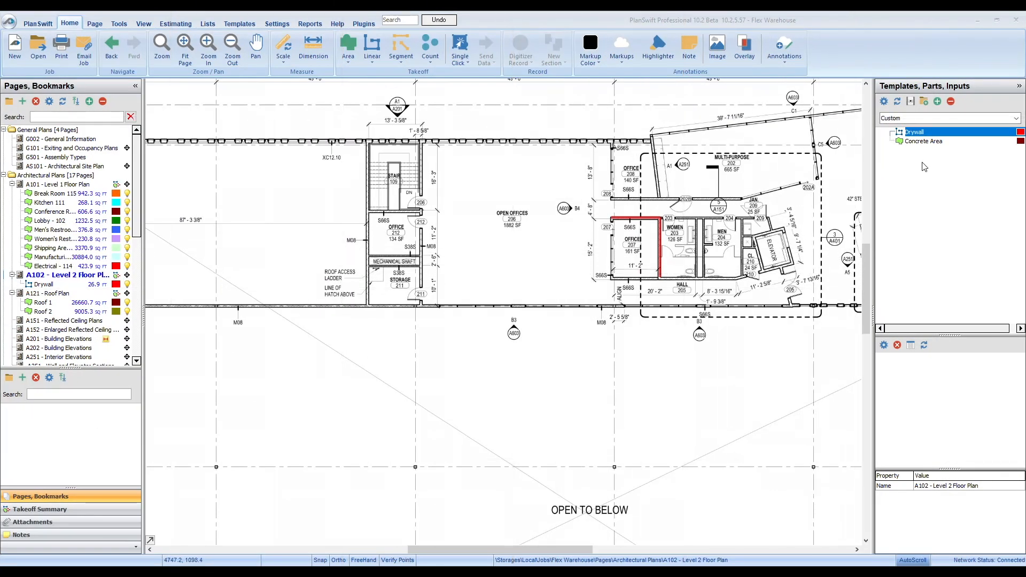
Add the 5/8" Drywall (priced EA) part from the Sample Parts' 09.2 Gypsum Board, Drywall (Linear/Segment Takeoffs) folder to the traced Office 207 walls
left_click(1017, 119)
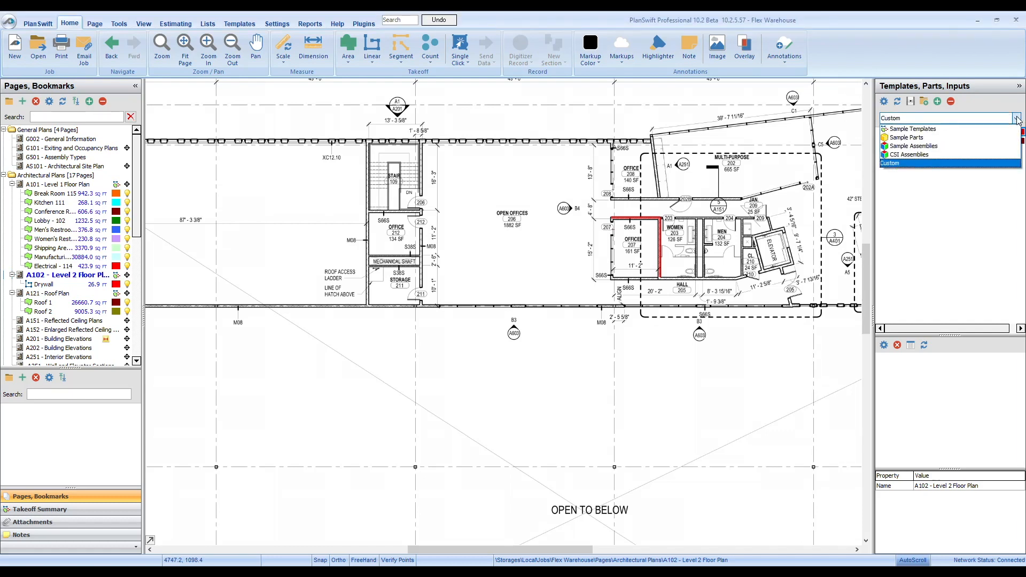
left_click(930, 137)
left_click(890, 132)
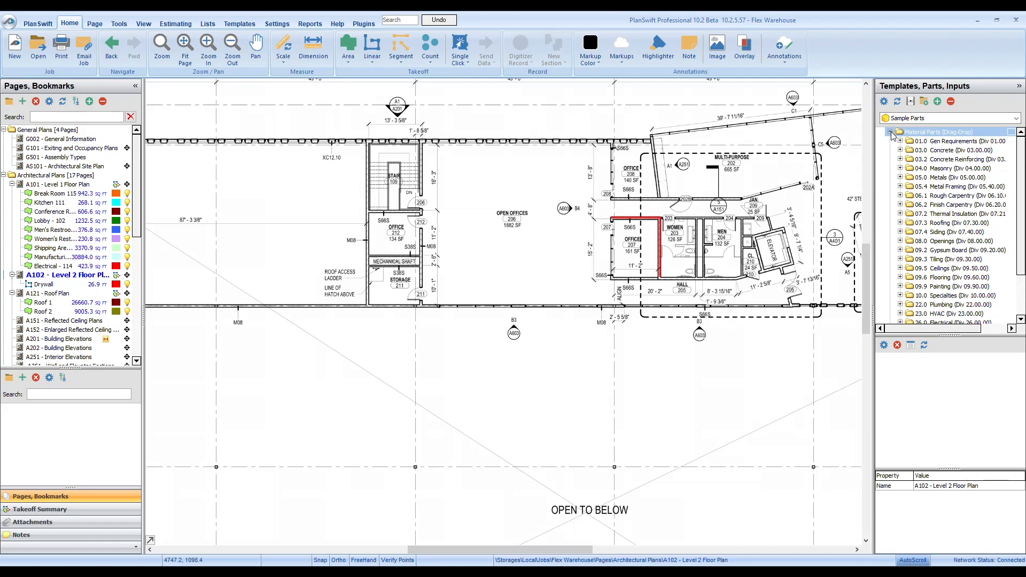
left_click(901, 250)
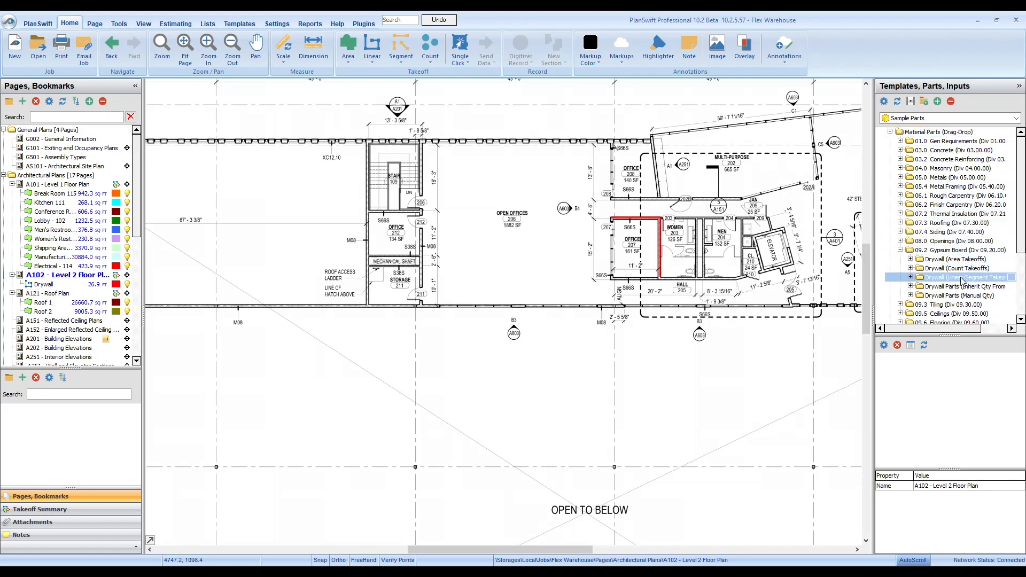
left_click(911, 278)
scroll(915, 280, "down", 1)
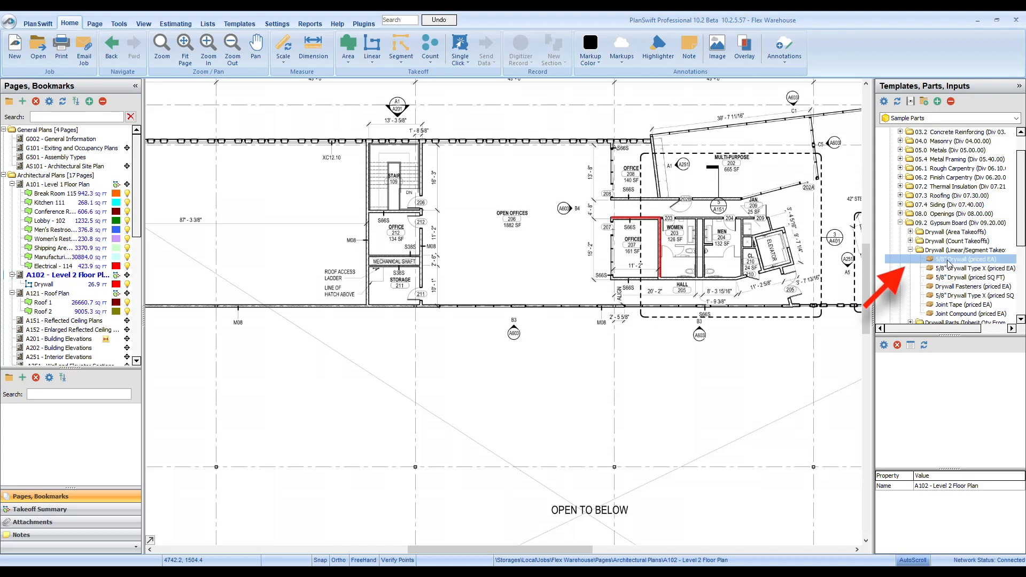
mouse_move(947, 262)
left_mouse_down()
mouse_move(719, 255)
mouse_move(662, 243)
left_mouse_up()
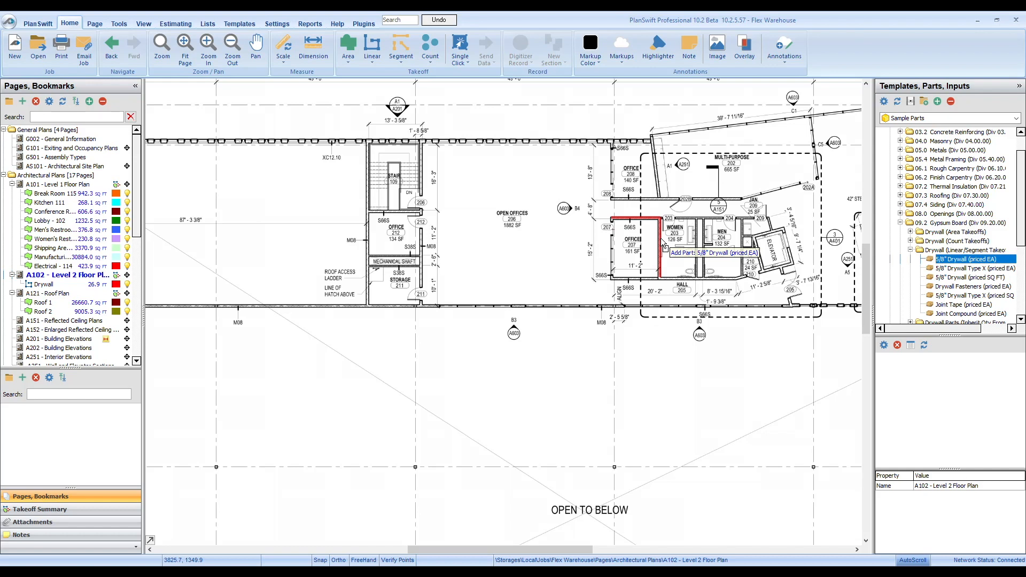
left_click_drag(662, 240, 662, 240)
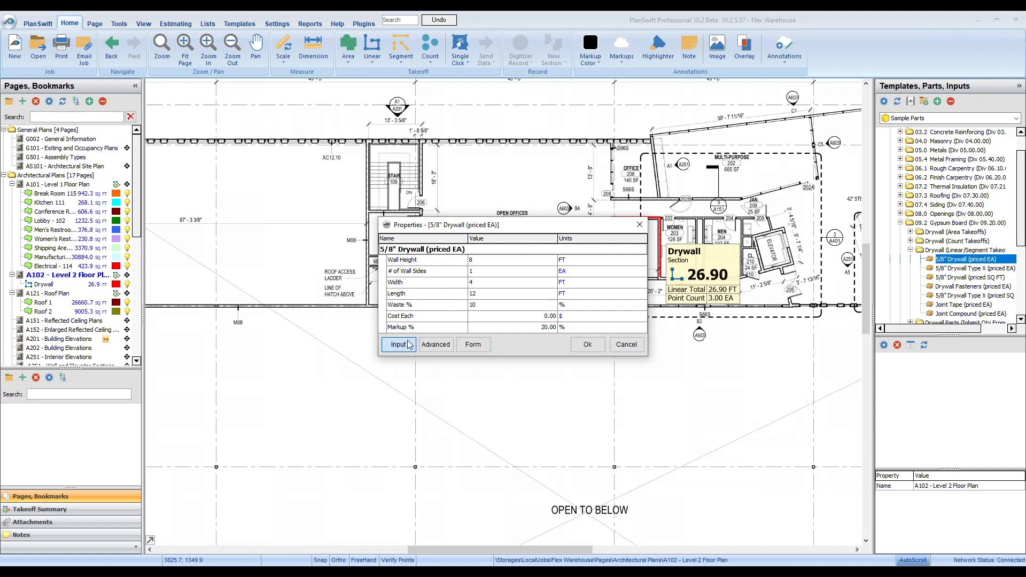
Set the 5/8" Drywall part's Cost Each to $13, accept its properties and view the job's estimate
left_click(545, 316)
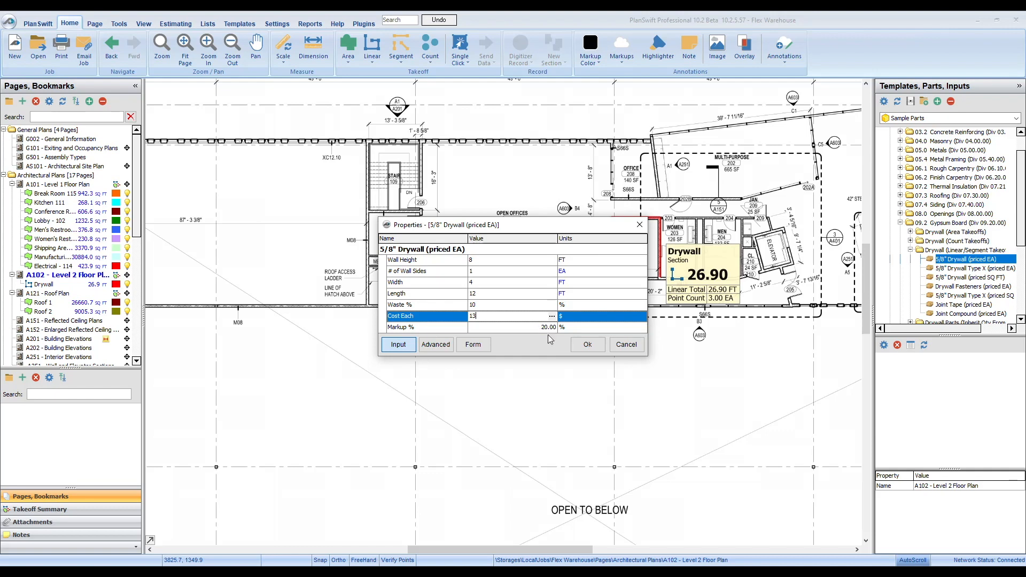
type("13")
left_click(587, 345)
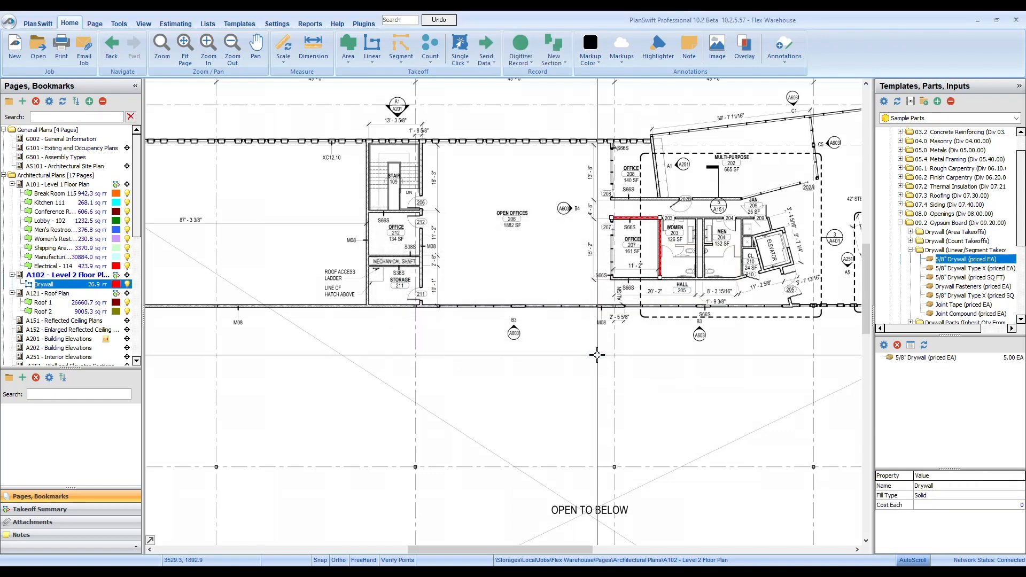
left_click(175, 24)
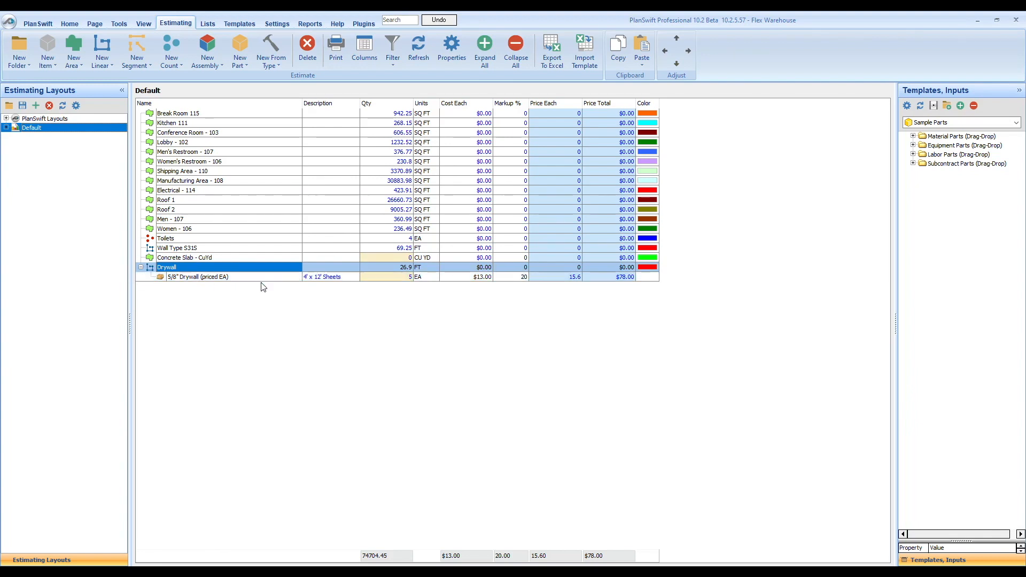